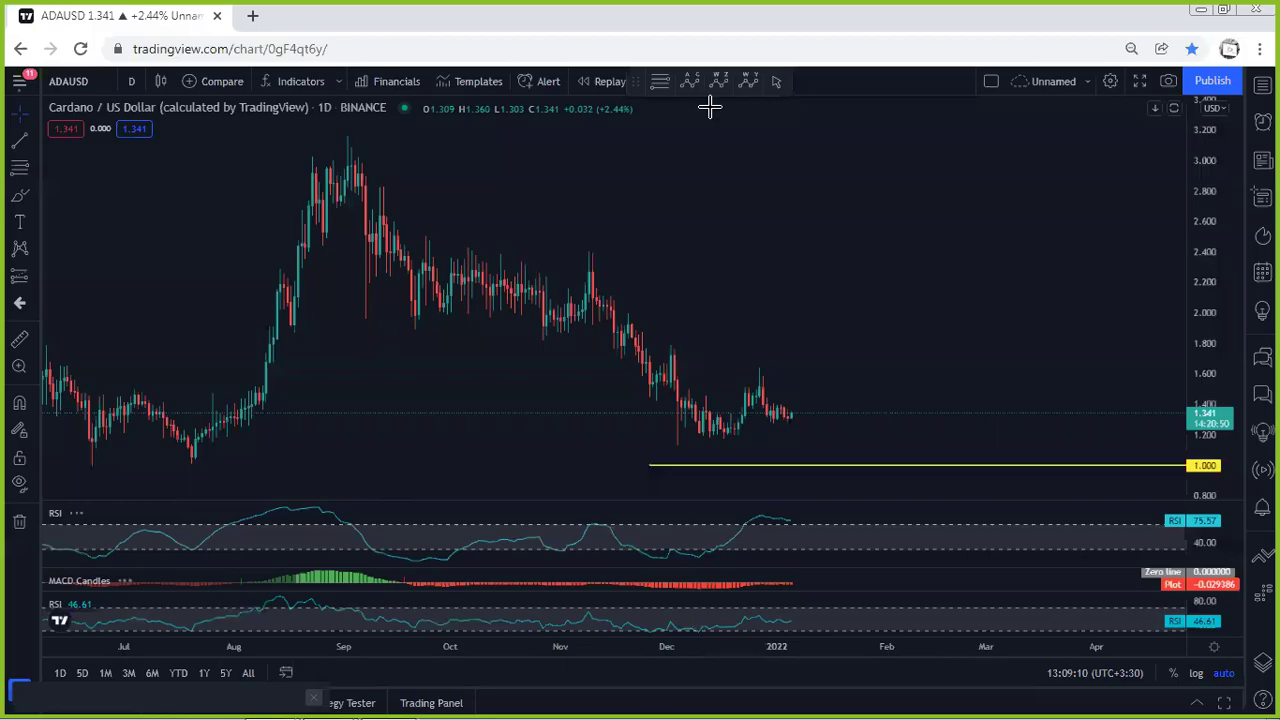
Sketch a small falling channel over the latest daily candles with a rise to about 1.78, and clear the markup.
{"action": "left_click_drag", "start_coordinate": [1220, 337], "coordinate": [1206, 315]}
{"action": "left_click_drag", "start_coordinate": [882, 291], "coordinate": [838, 275]}
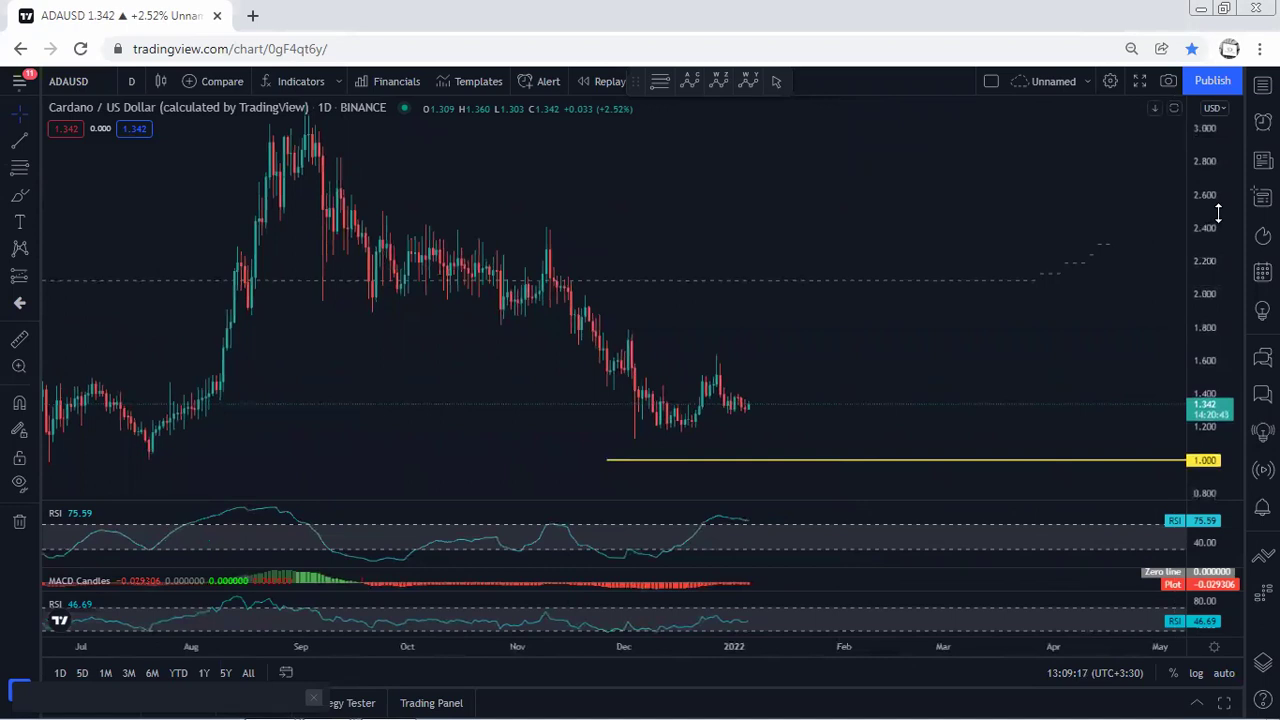
{"action": "left_click_drag", "start_coordinate": [1218, 214], "coordinate": [1217, 266]}
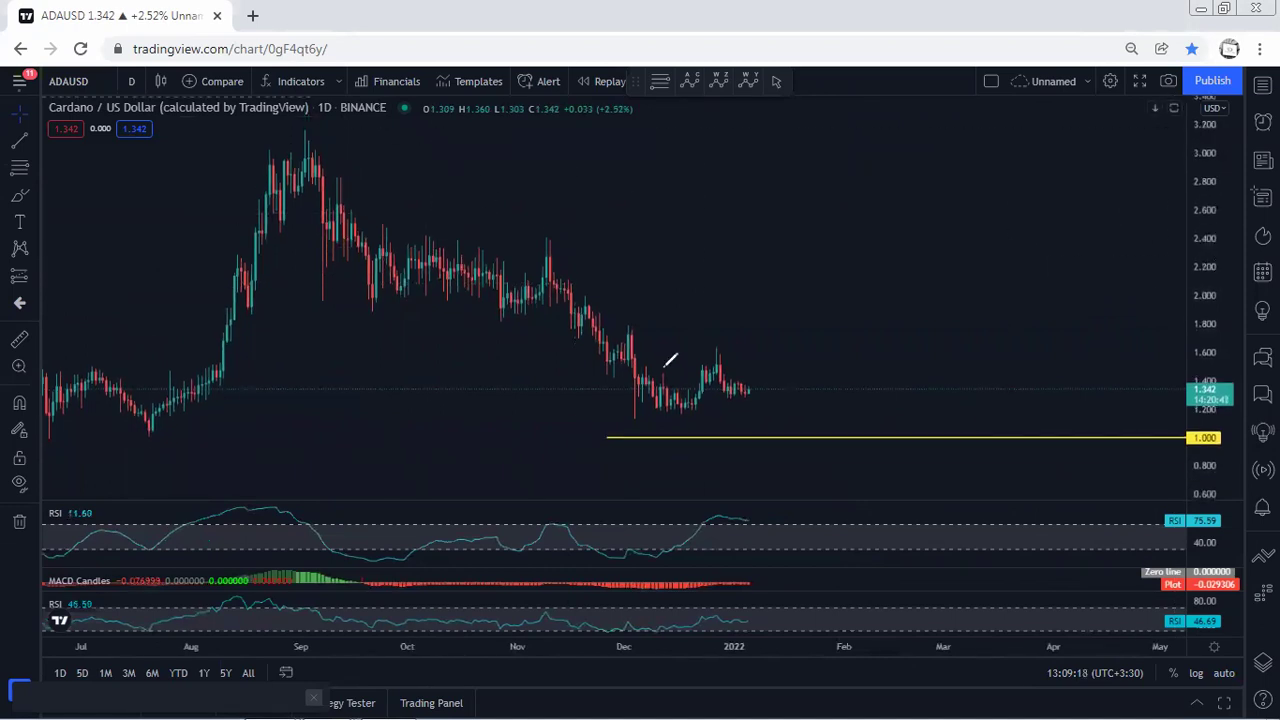
{"action": "mouse_move", "coordinate": [716, 366]}
{"action": "left_mouse_down"}
{"action": "mouse_move", "coordinate": [745, 394]}
{"action": "mouse_move", "coordinate": [767, 324]}
{"action": "left_mouse_up"}
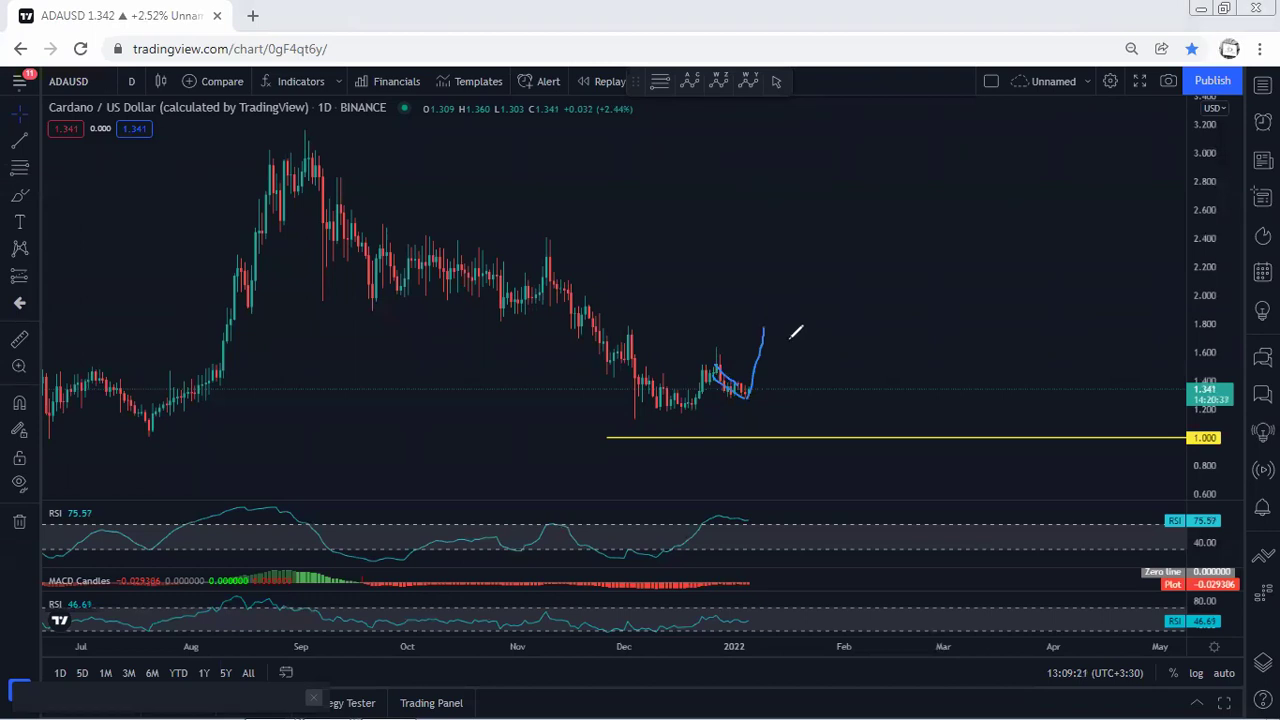
{"action": "key", "text": "ctrl+z"}
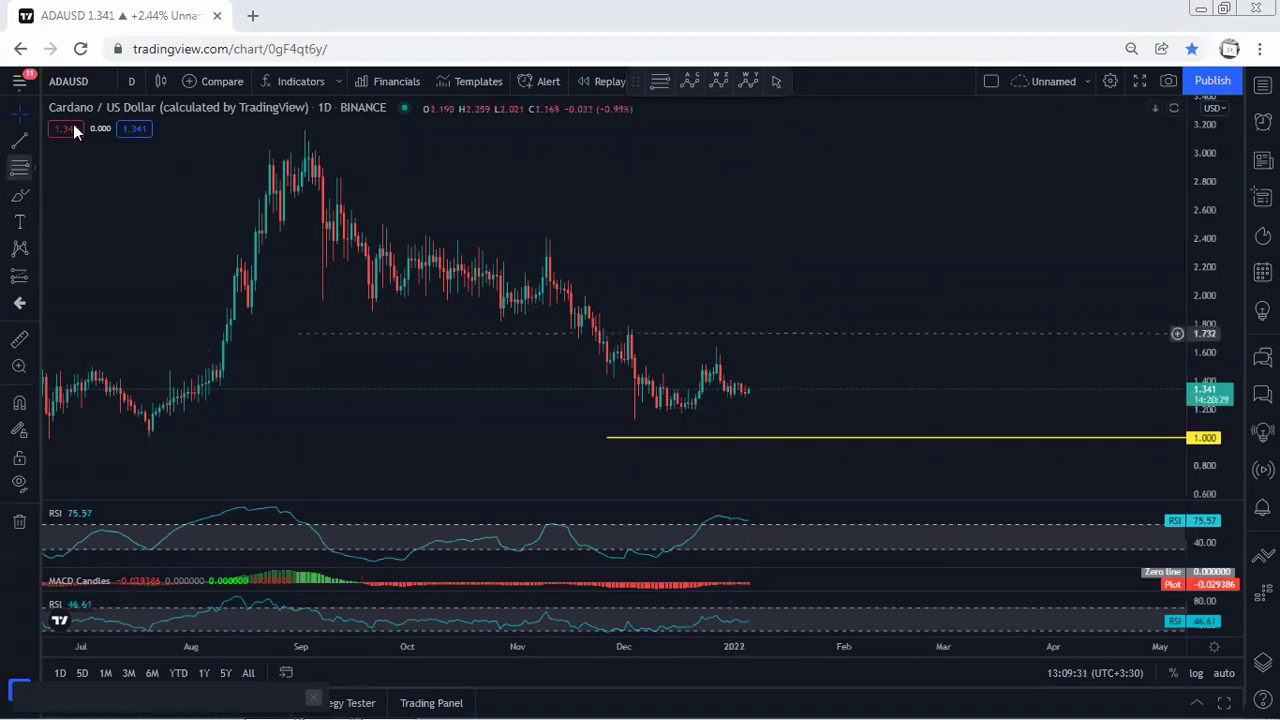
Switch the chart to the 4-hour interval and temporarily mark the early-January range with a rising arrow to the 1.530 line.
{"action": "left_click", "coordinate": [127, 79]}
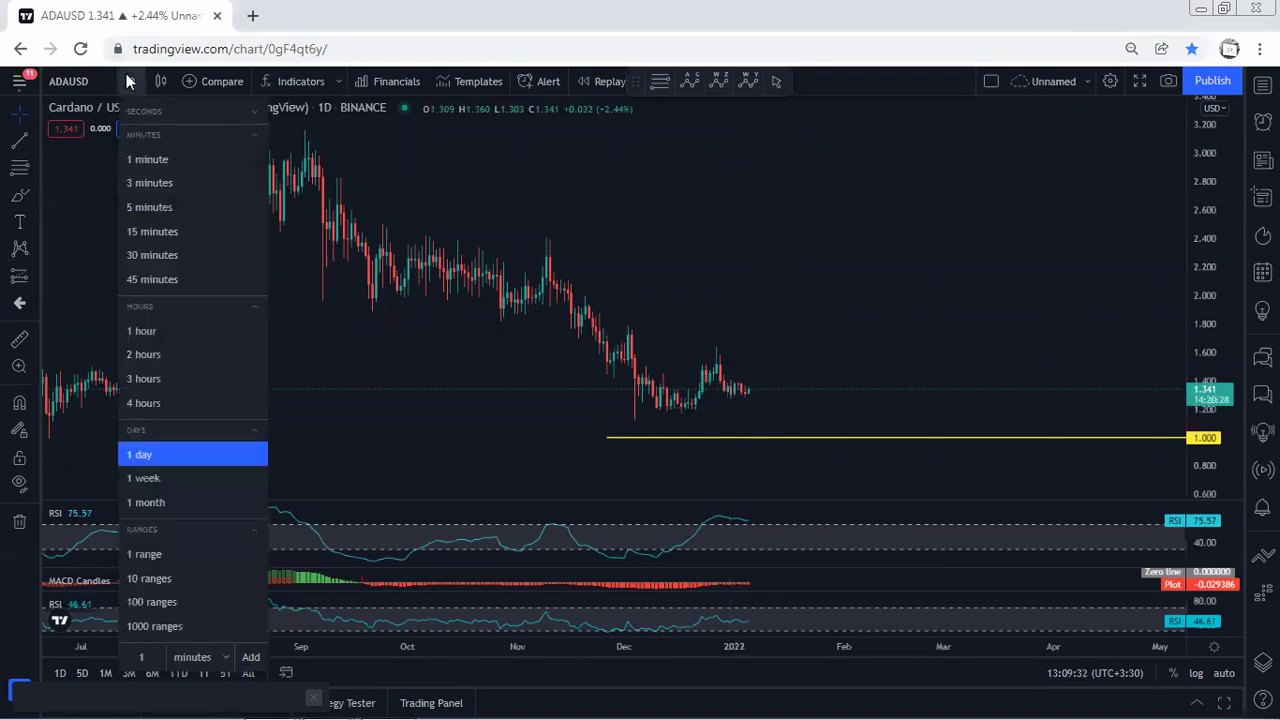
{"action": "left_click", "coordinate": [174, 402]}
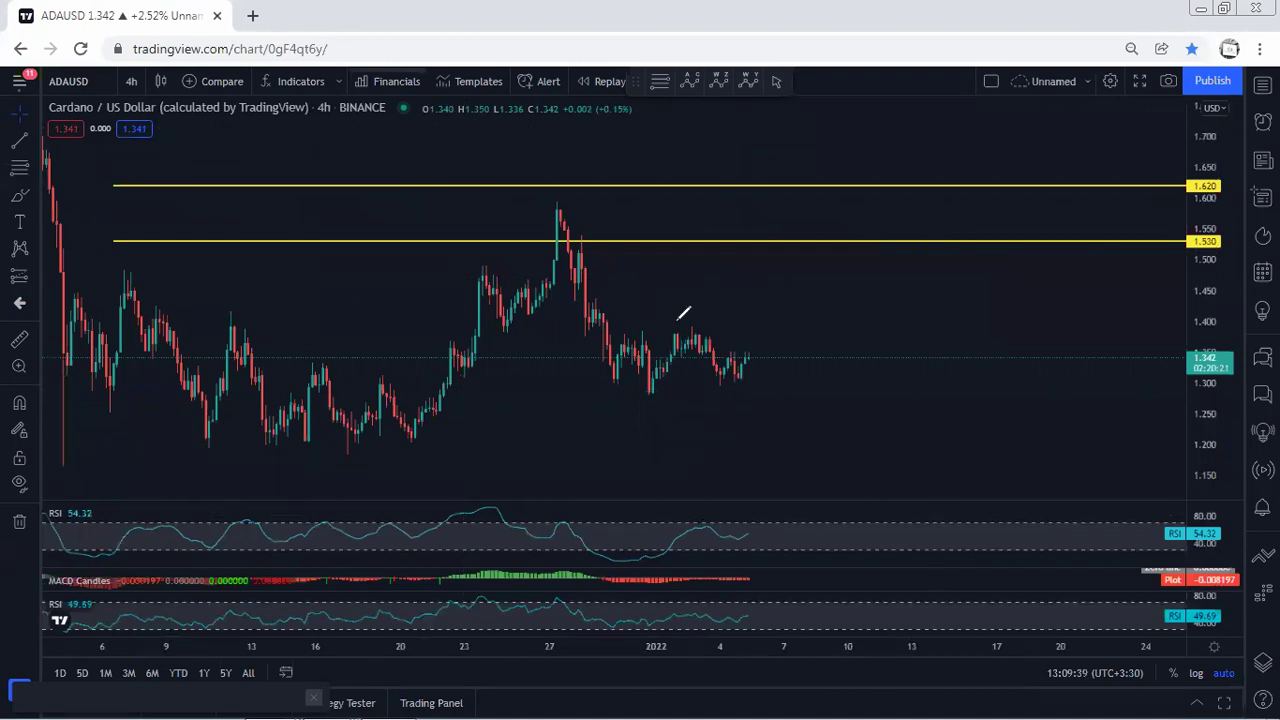
{"action": "left_click_drag", "start_coordinate": [635, 323], "coordinate": [737, 331]}
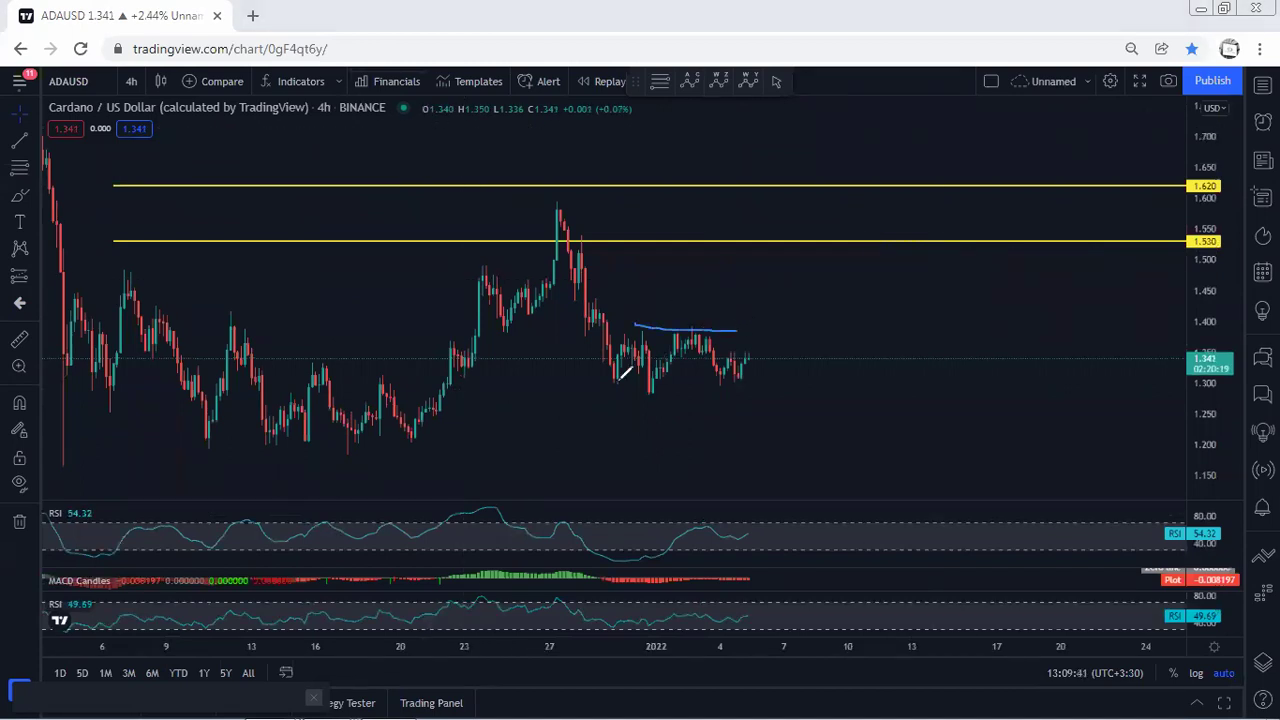
{"action": "left_click_drag", "start_coordinate": [618, 380], "coordinate": [744, 383]}
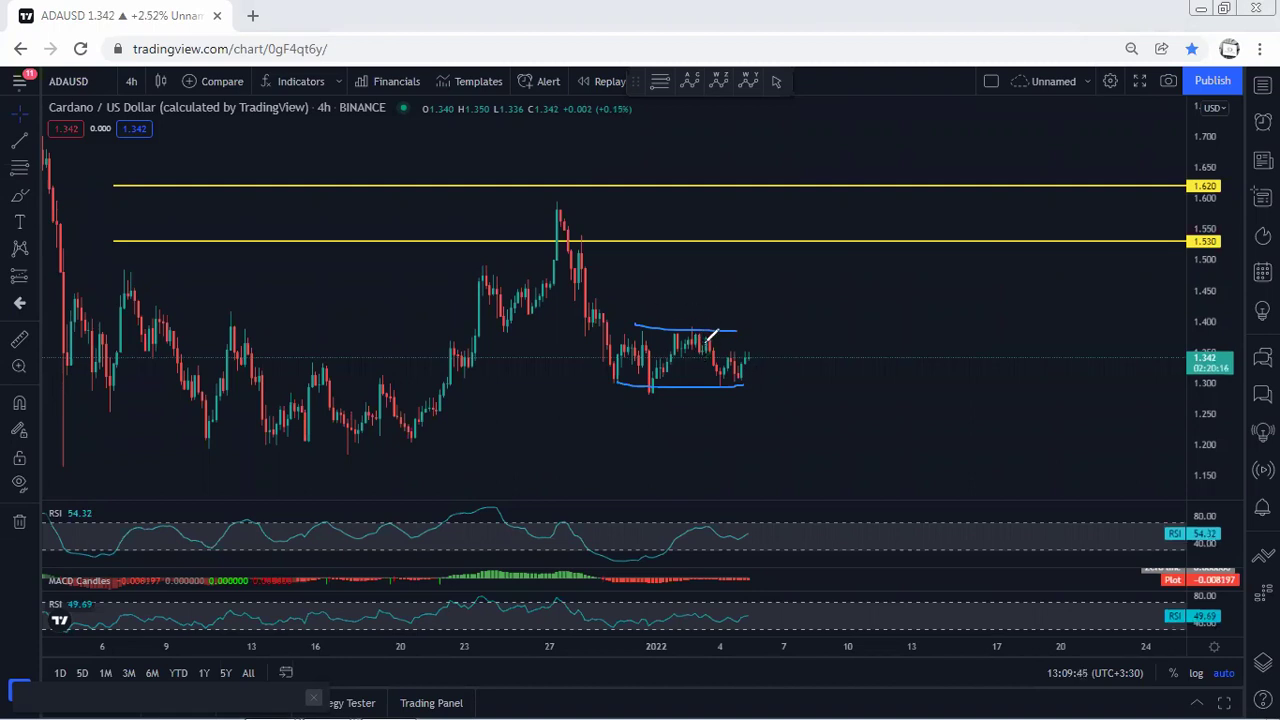
{"action": "mouse_move", "coordinate": [741, 370]}
{"action": "left_mouse_down"}
{"action": "mouse_move", "coordinate": [788, 328]}
{"action": "mouse_move", "coordinate": [801, 236]}
{"action": "mouse_move", "coordinate": [807, 253]}
{"action": "left_mouse_up"}
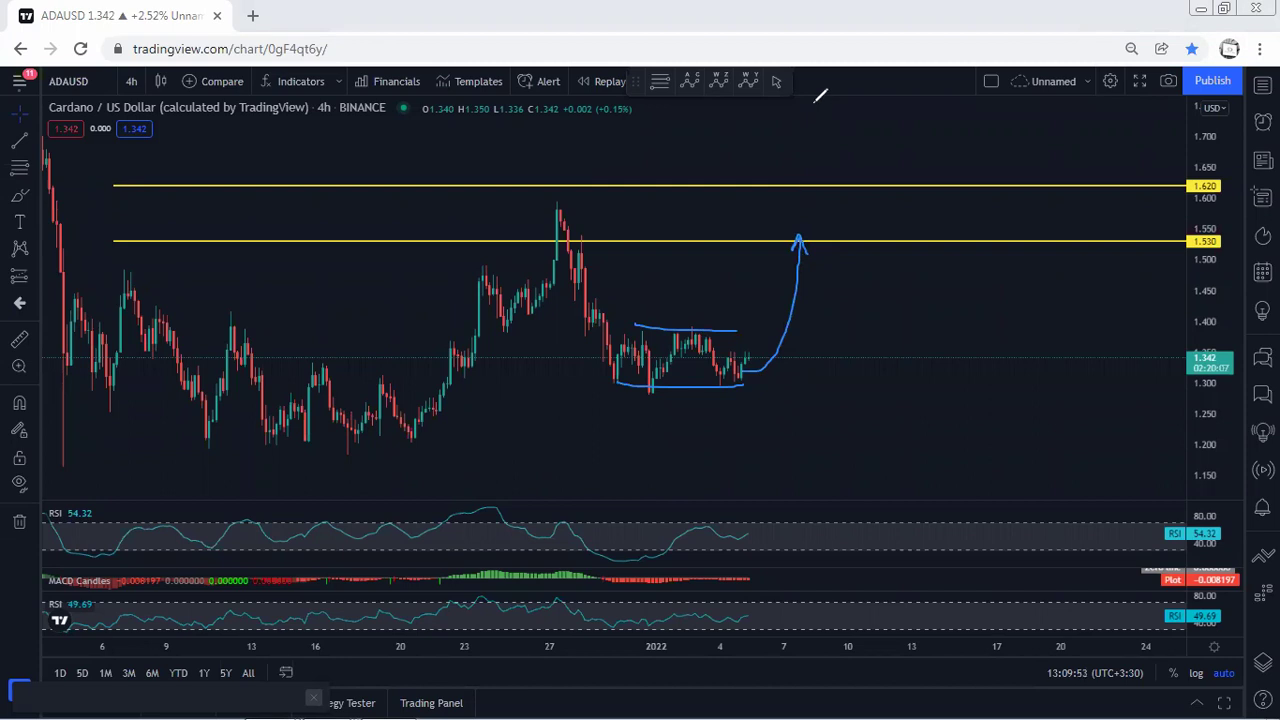
{"action": "key", "text": "Delete"}
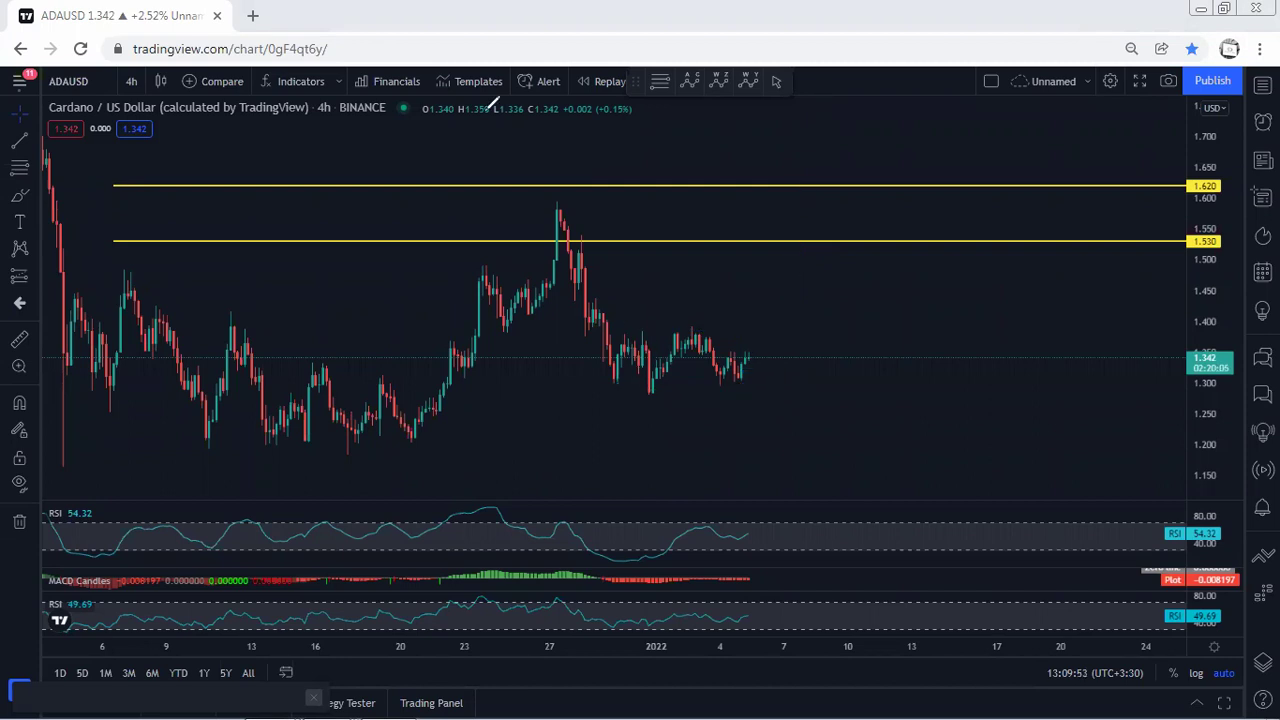
Mark the bottom of the early-January range at about 1.29 and sketch a drop from the latest candle to about 1.12.
{"action": "left_click_drag", "start_coordinate": [432, 252], "coordinate": [495, 235]}
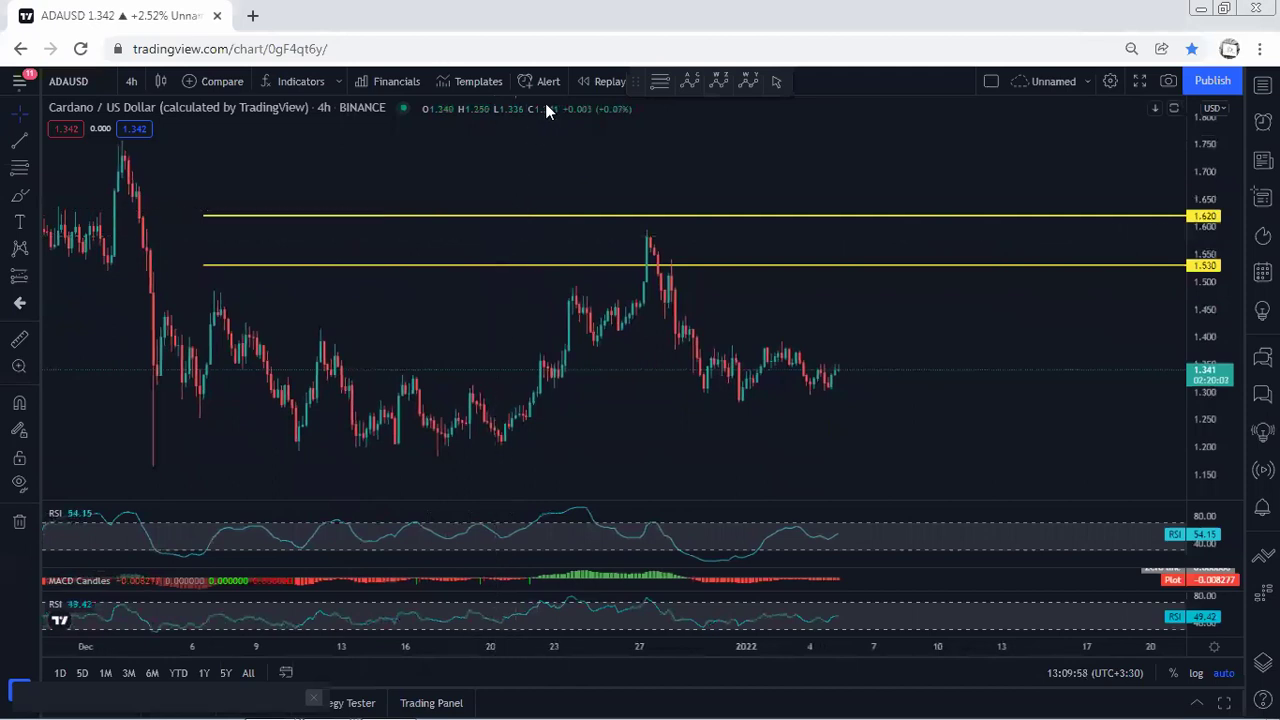
{"action": "key", "text": "ctrl+shift+3"}
{"action": "left_click_drag", "start_coordinate": [723, 345], "coordinate": [731, 345]}
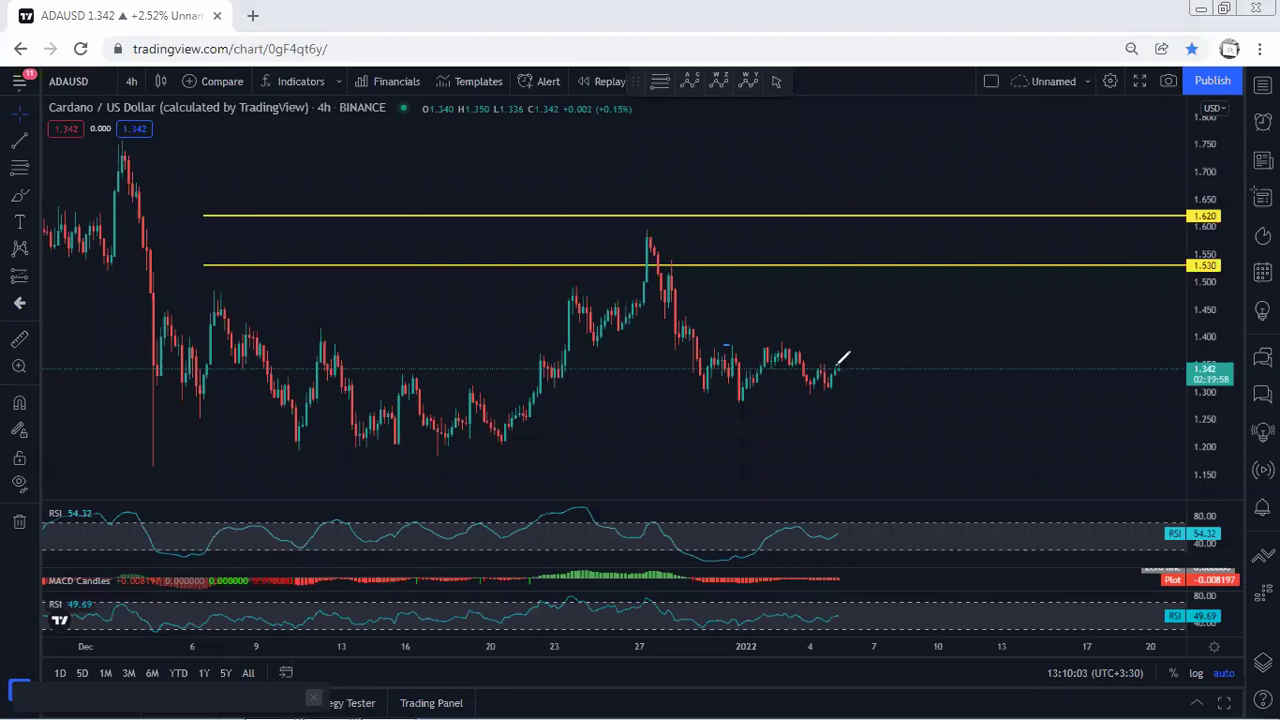
{"action": "left_click_drag", "start_coordinate": [836, 368], "coordinate": [893, 489]}
{"action": "left_click_drag", "start_coordinate": [820, 396], "coordinate": [699, 395]}
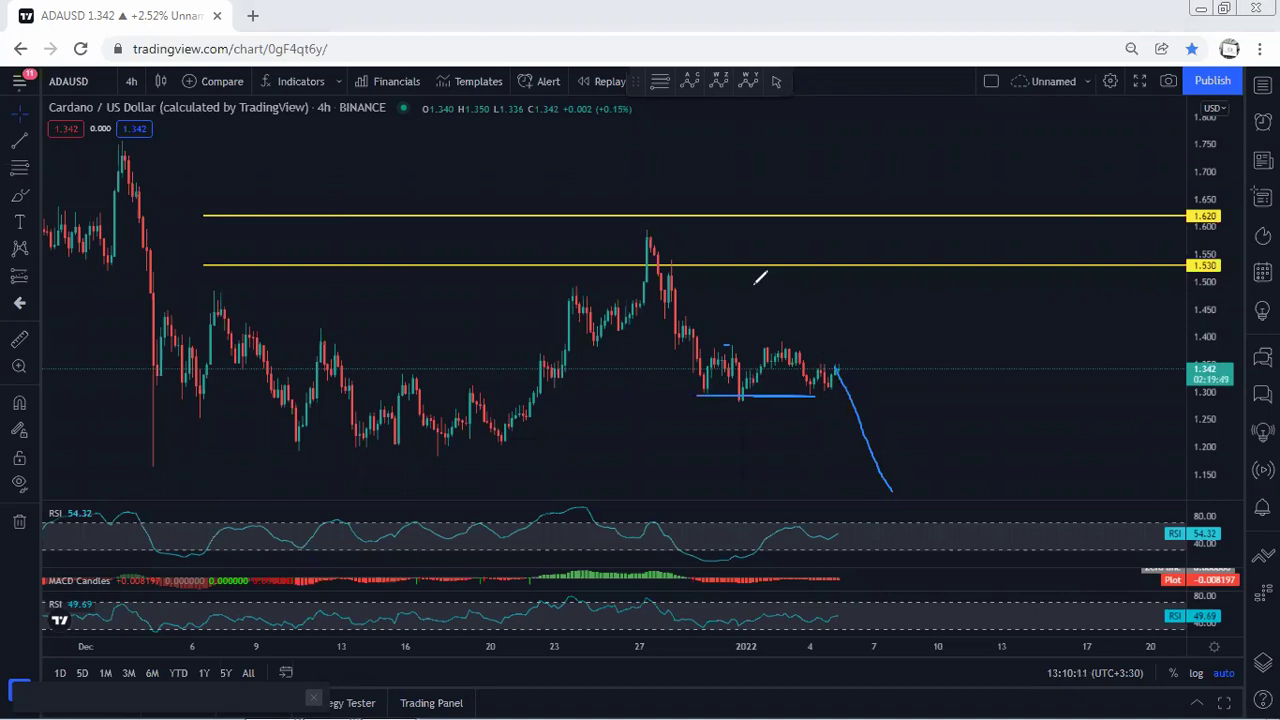
Add vertical pointer strokes above the range and across the indicator panes, and underline the December lows at about 1.20.
{"action": "left_click_drag", "start_coordinate": [735, 266], "coordinate": [742, 330]}
{"action": "left_click_drag", "start_coordinate": [814, 507], "coordinate": [822, 580]}
{"action": "left_click_drag", "start_coordinate": [725, 518], "coordinate": [740, 599]}
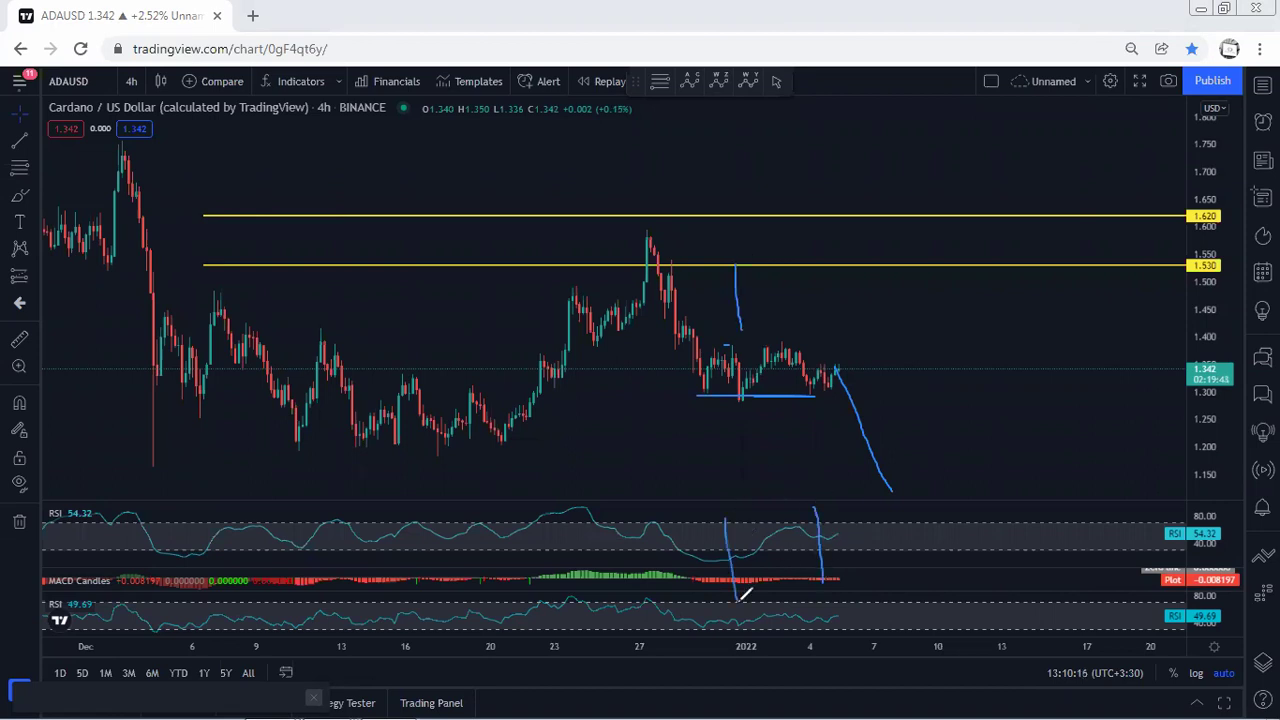
{"action": "left_click_drag", "start_coordinate": [229, 446], "coordinate": [471, 447]}
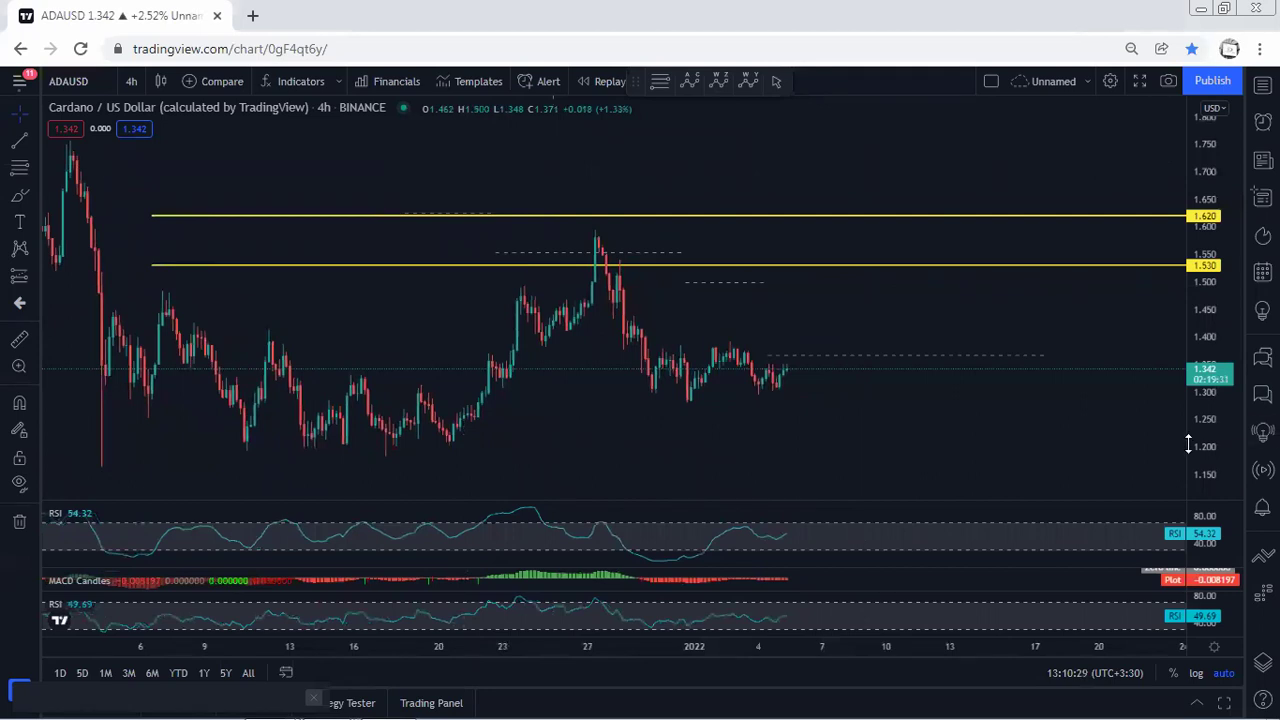
Sketch a dip to about 1.22 rebounding to the 1.530 line, and replace it with rising strokes near the latest candles.
{"action": "left_click_drag", "start_coordinate": [1189, 444], "coordinate": [1190, 427]}
{"action": "left_click_drag", "start_coordinate": [834, 454], "coordinate": [749, 434]}
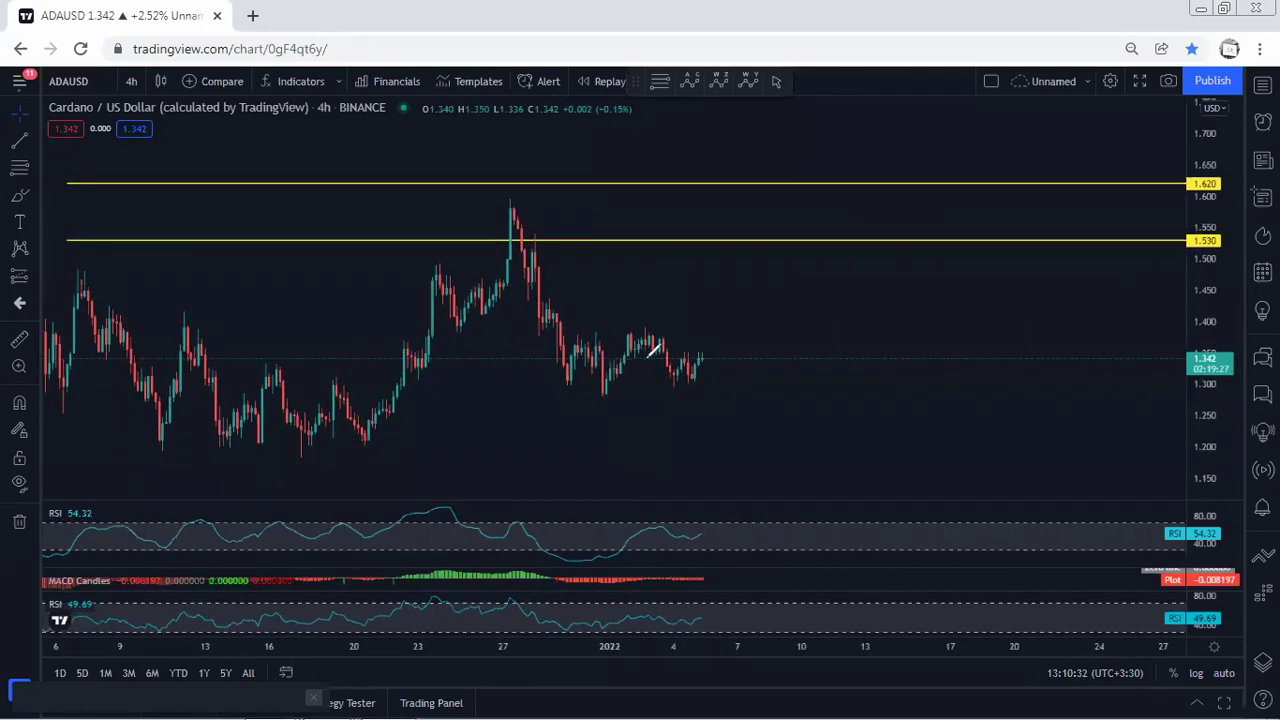
{"action": "mouse_move", "coordinate": [704, 356]}
{"action": "left_mouse_down"}
{"action": "mouse_move", "coordinate": [716, 435]}
{"action": "mouse_move", "coordinate": [786, 248]}
{"action": "left_mouse_up"}
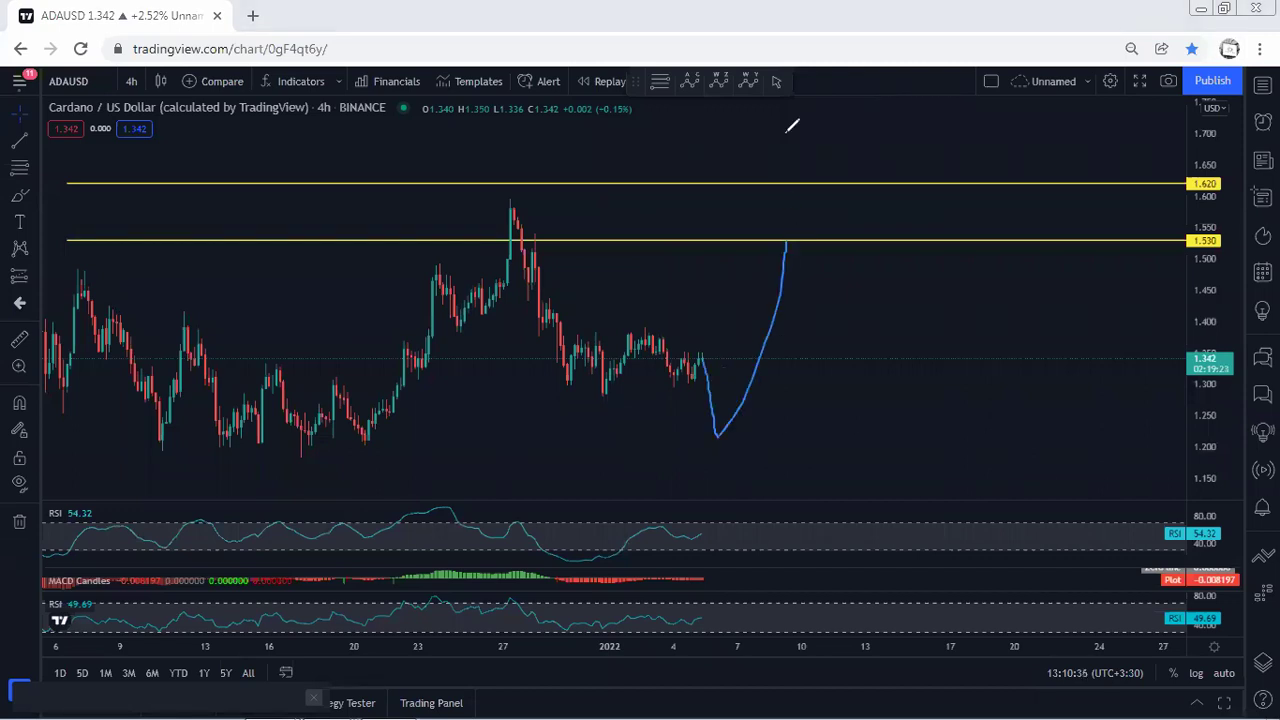
{"action": "key", "text": "ctrl+z"}
{"action": "mouse_move", "coordinate": [683, 368]}
{"action": "left_mouse_down"}
{"action": "mouse_move", "coordinate": [705, 367]}
{"action": "mouse_move", "coordinate": [739, 290]}
{"action": "mouse_move", "coordinate": [780, 316]}
{"action": "mouse_move", "coordinate": [798, 298]}
{"action": "left_mouse_up"}
{"action": "mouse_move", "coordinate": [717, 309]}
{"action": "left_mouse_down"}
{"action": "mouse_move", "coordinate": [783, 322]}
{"action": "mouse_move", "coordinate": [820, 153]}
{"action": "left_mouse_up"}
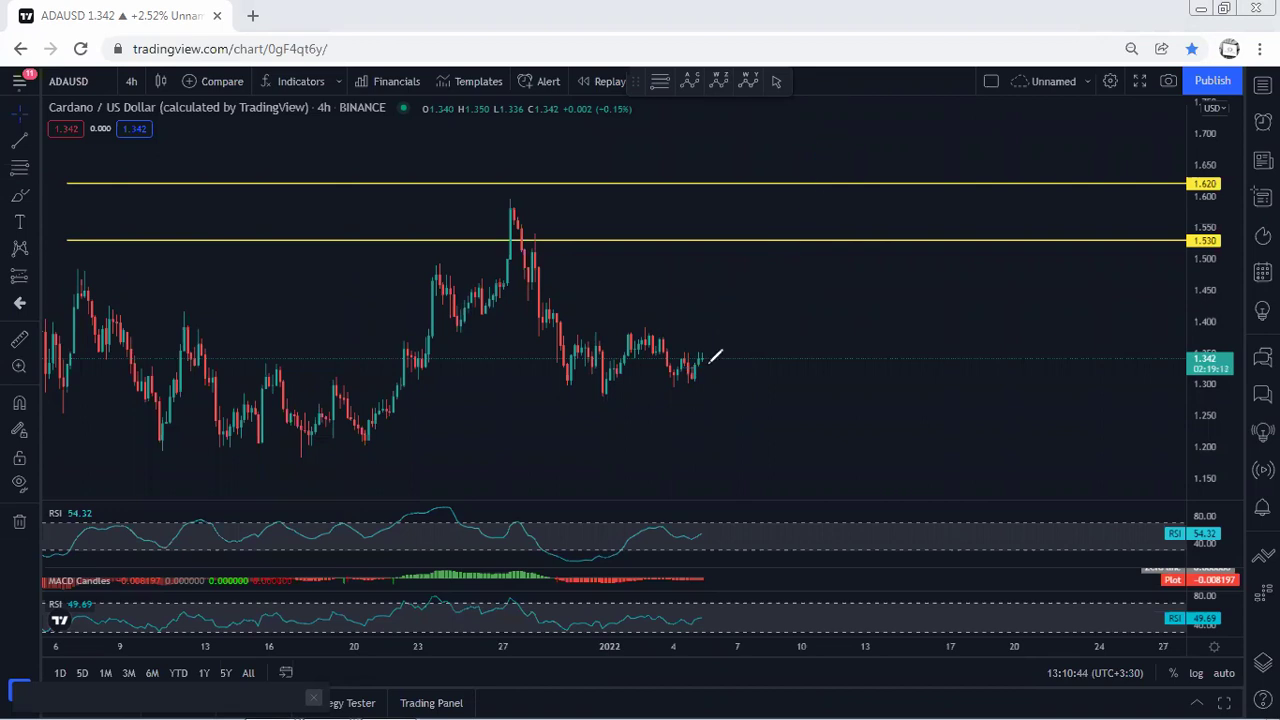
Sketch a dip to about 1.25 rebounding to the 1.530 line, point a stroke at the January range, and clear the markup.
{"action": "left_click_drag", "start_coordinate": [700, 354], "coordinate": [716, 410]}
{"action": "left_click_drag", "start_coordinate": [629, 243], "coordinate": [641, 322]}
{"action": "left_click_drag", "start_coordinate": [716, 410], "coordinate": [779, 243]}
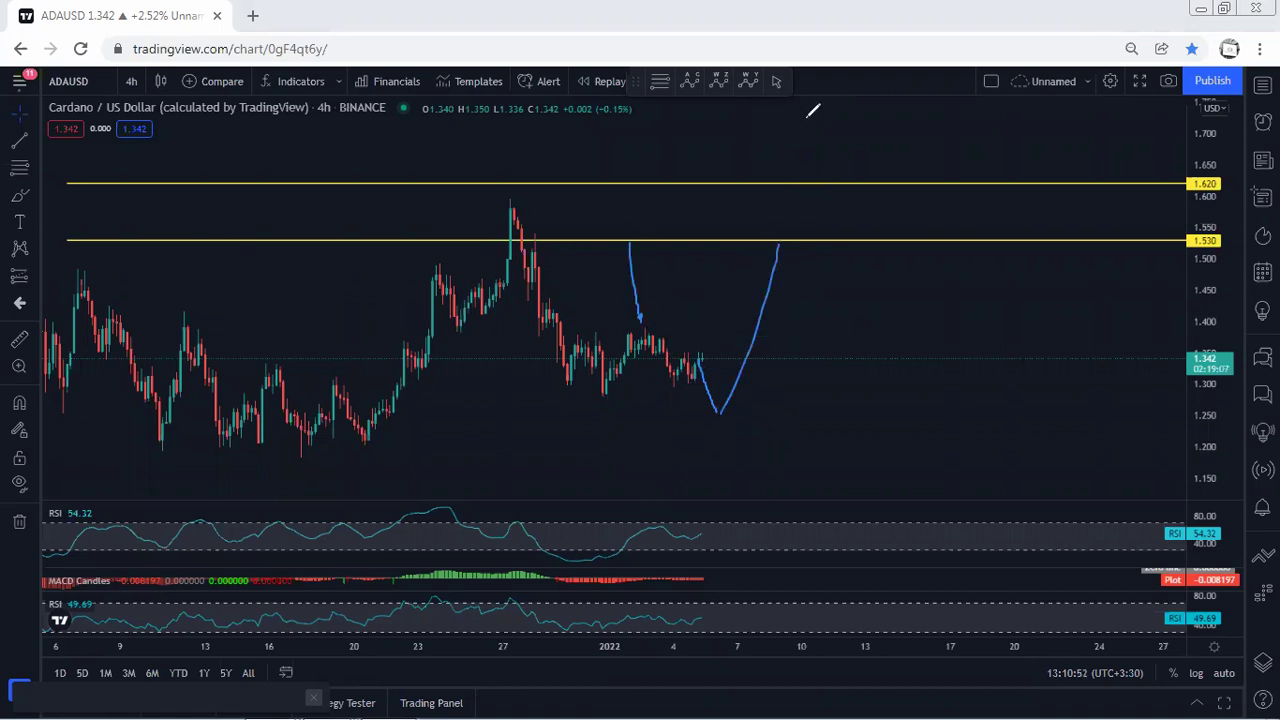
{"action": "key", "text": "Delete"}
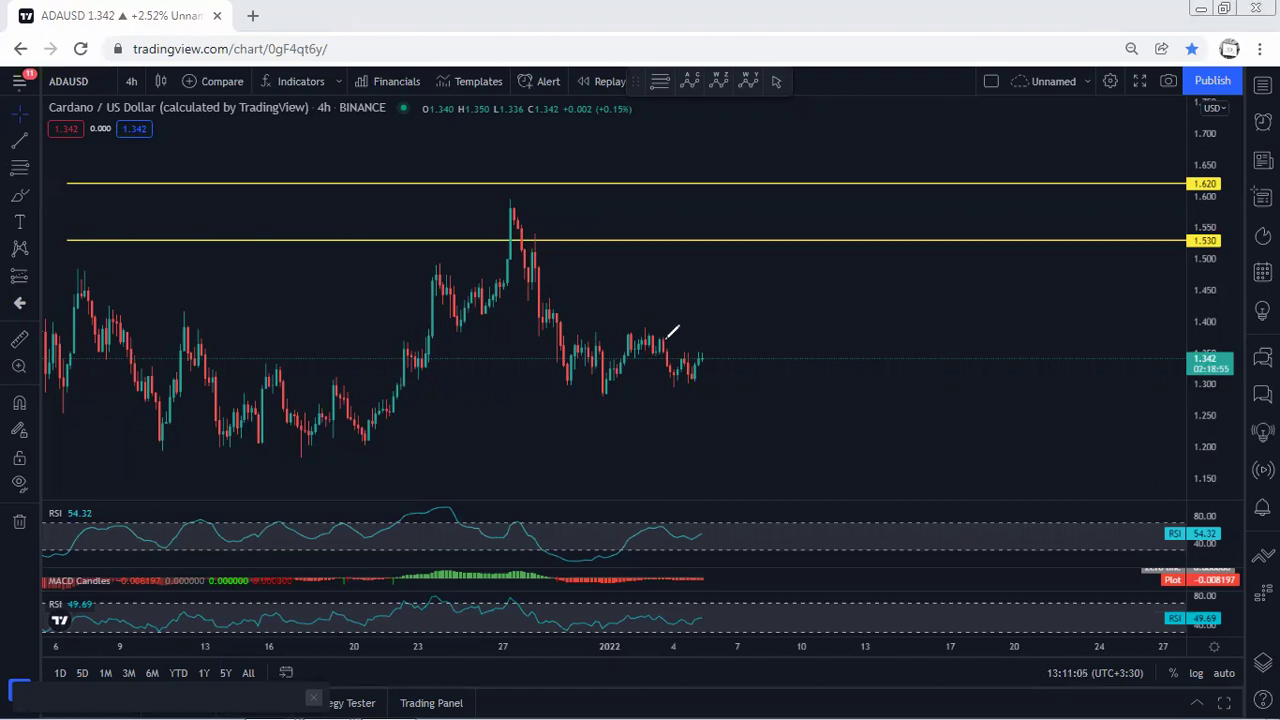
Mark the small range of the last 4-hour candles with falling strokes before and after it, and clear the markup.
{"action": "left_click_drag", "start_coordinate": [699, 352], "coordinate": [695, 381]}
{"action": "mouse_move", "coordinate": [656, 341]}
{"action": "left_mouse_down"}
{"action": "mouse_move", "coordinate": [670, 374]}
{"action": "mouse_move", "coordinate": [714, 372]}
{"action": "mouse_move", "coordinate": [717, 391]}
{"action": "left_mouse_up"}
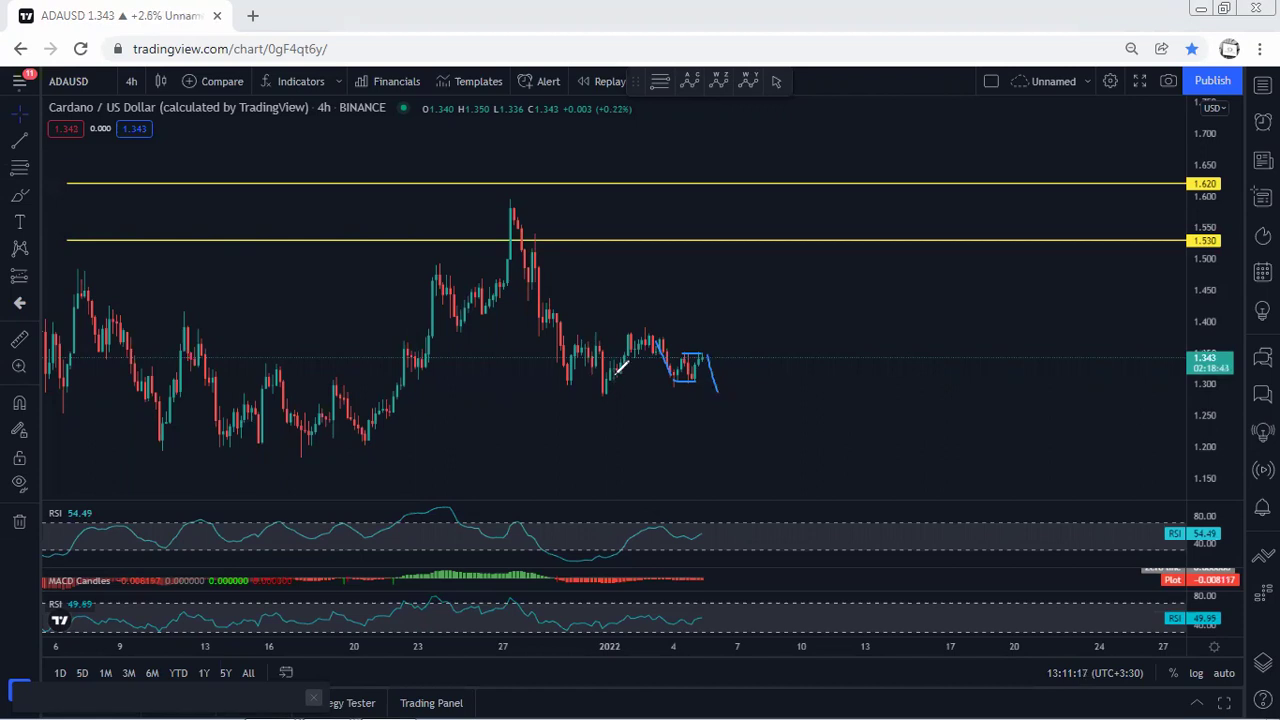
{"action": "left_click_drag", "start_coordinate": [607, 262], "coordinate": [622, 326]}
{"action": "key", "text": "ctrl+z"}
Switch the chart to the 1-hour interval and stretch the price scale around the candles since 28 December.
{"action": "left_click", "coordinate": [131, 81]}
{"action": "left_click", "coordinate": [163, 326]}
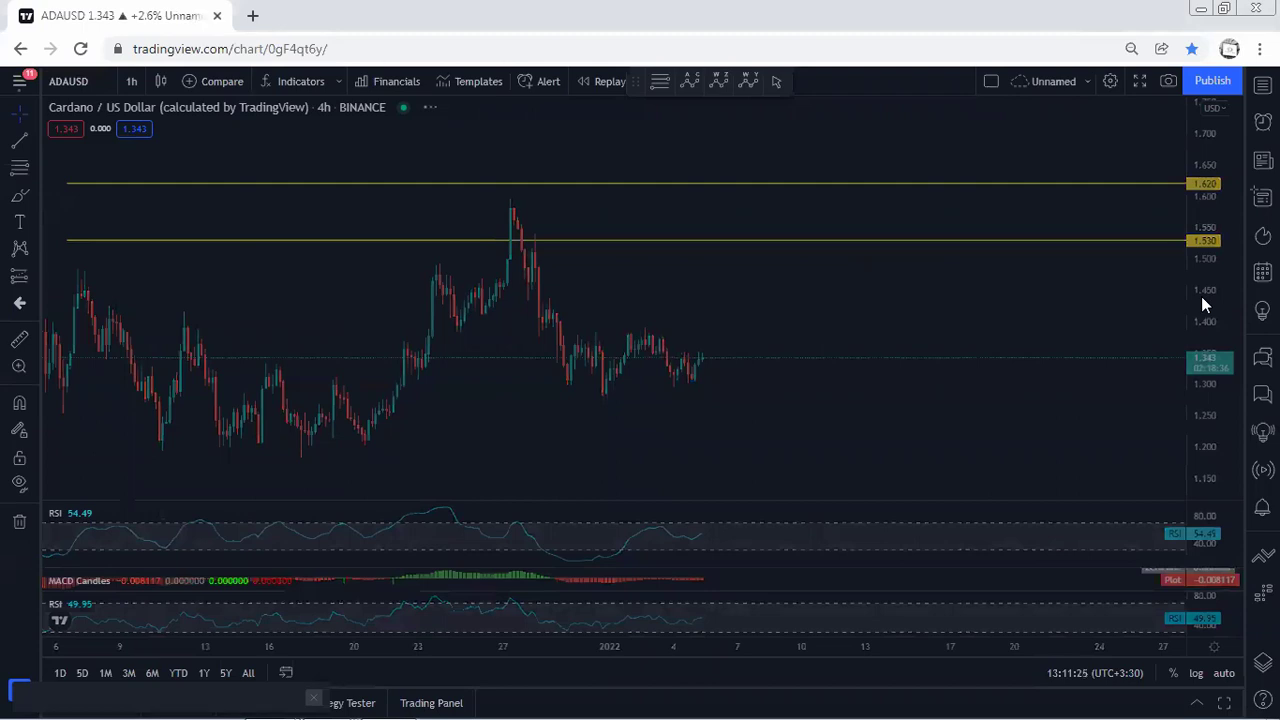
{"action": "left_click_drag", "start_coordinate": [908, 408], "coordinate": [982, 413]}
{"action": "left_click_drag", "start_coordinate": [1198, 436], "coordinate": [1197, 418]}
{"action": "left_click_drag", "start_coordinate": [781, 287], "coordinate": [780, 211]}
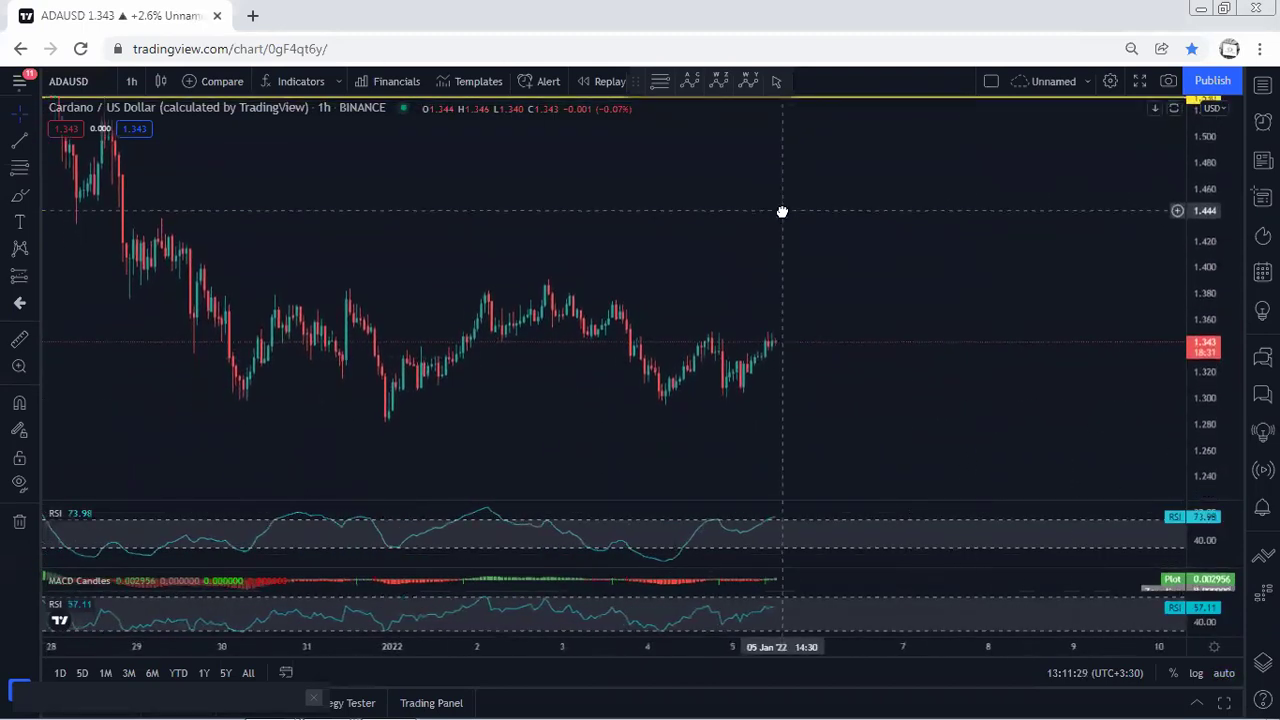
Mark the 4–5 January range on the 1-hour chart, sketch a dip rebounding to about 1.44, and undo the strokes.
{"action": "left_click_drag", "start_coordinate": [706, 338], "coordinate": [768, 336]}
{"action": "left_click_drag", "start_coordinate": [668, 398], "coordinate": [733, 398]}
{"action": "mouse_move", "coordinate": [775, 330]}
{"action": "left_mouse_down"}
{"action": "mouse_move", "coordinate": [797, 418]}
{"action": "mouse_move", "coordinate": [859, 212]}
{"action": "left_mouse_up"}
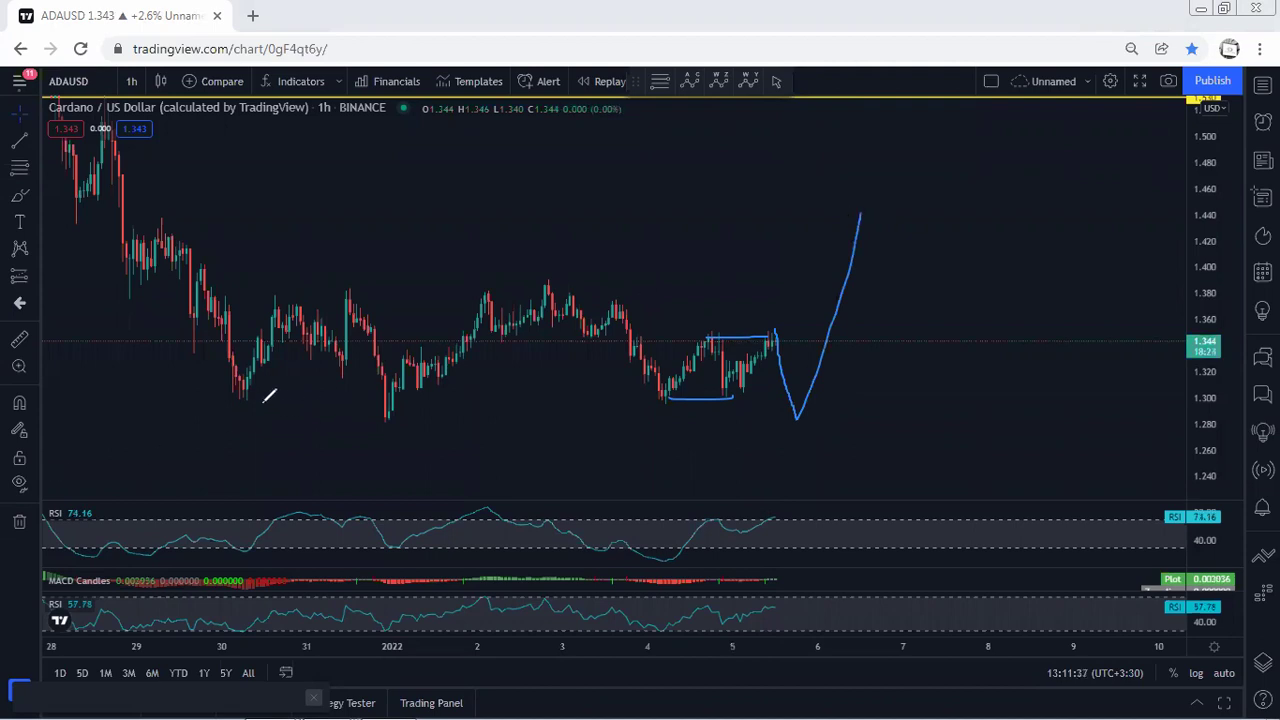
{"action": "left_click_drag", "start_coordinate": [399, 153], "coordinate": [445, 296]}
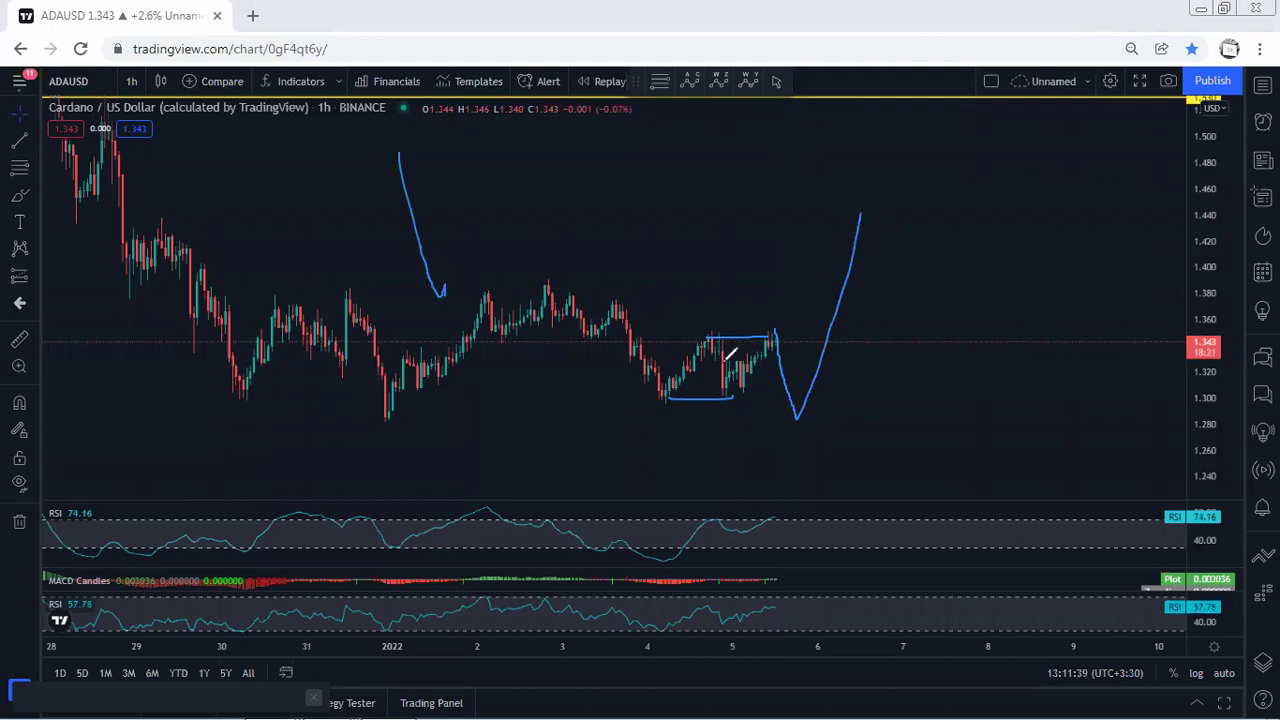
{"action": "left_click_drag", "start_coordinate": [654, 402], "coordinate": [678, 401]}
{"action": "key", "text": "ctrl+z"}
{"action": "key", "text": "ctrl+z"}
{"action": "key", "text": "ctrl+z"}
{"action": "key", "text": "ctrl+z"}
{"action": "key", "text": "ctrl+z"}
Box the 30 December–5 January range, sketch a circled breakout rising in stages to about 1.49, and clear the markup.
{"action": "left_click_drag", "start_coordinate": [770, 352], "coordinate": [822, 243]}
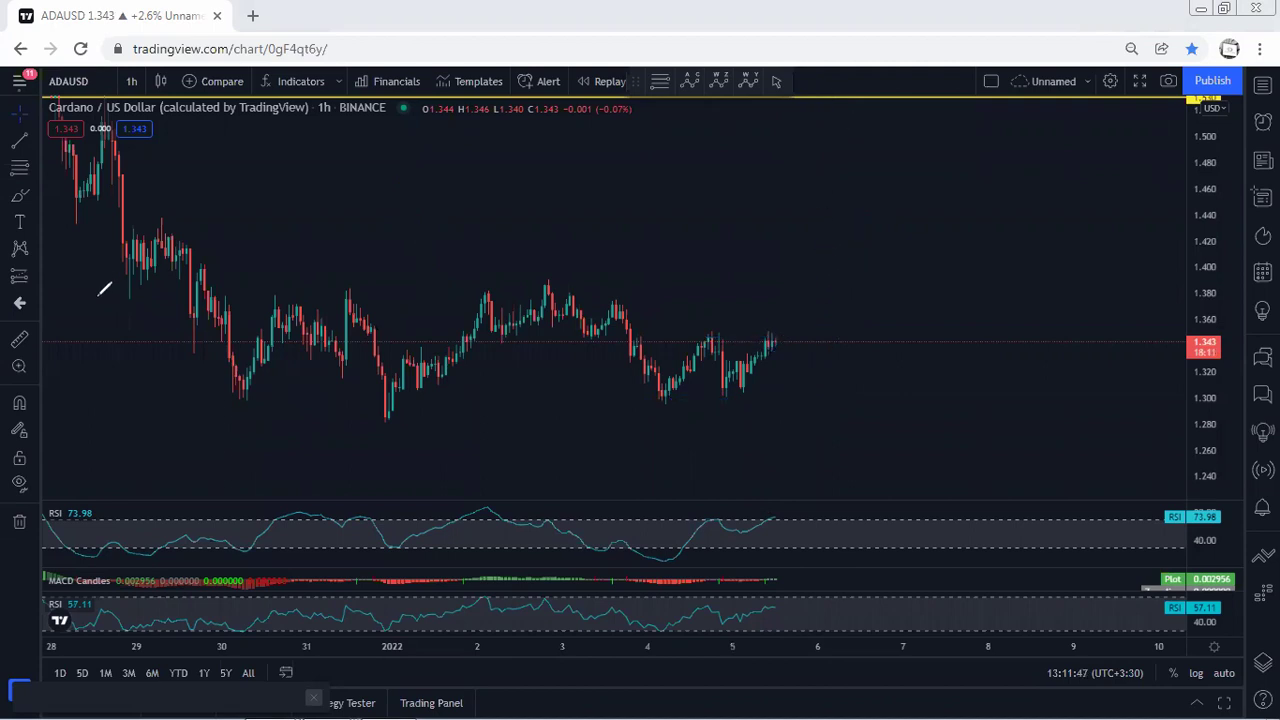
{"action": "mouse_move", "coordinate": [273, 278]}
{"action": "left_mouse_down"}
{"action": "mouse_move", "coordinate": [689, 276]}
{"action": "mouse_move", "coordinate": [782, 365]}
{"action": "mouse_move", "coordinate": [568, 444]}
{"action": "mouse_move", "coordinate": [282, 449]}
{"action": "mouse_move", "coordinate": [245, 343]}
{"action": "mouse_move", "coordinate": [246, 272]}
{"action": "left_mouse_up"}
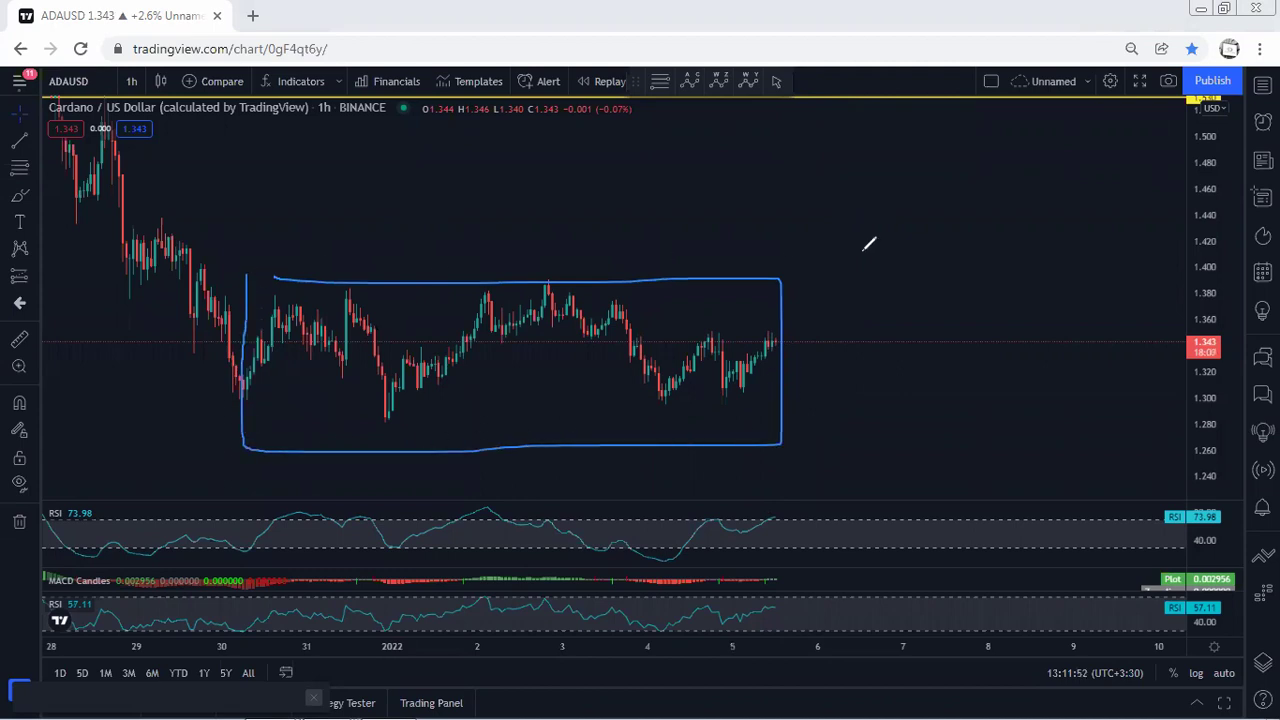
{"action": "mouse_move", "coordinate": [773, 336]}
{"action": "left_mouse_down"}
{"action": "mouse_move", "coordinate": [787, 240]}
{"action": "mouse_move", "coordinate": [803, 214]}
{"action": "mouse_move", "coordinate": [816, 224]}
{"action": "mouse_move", "coordinate": [829, 148]}
{"action": "left_mouse_up"}
{"action": "mouse_move", "coordinate": [756, 340]}
{"action": "left_mouse_down"}
{"action": "mouse_move", "coordinate": [797, 325]}
{"action": "mouse_move", "coordinate": [780, 277]}
{"action": "mouse_move", "coordinate": [756, 283]}
{"action": "mouse_move", "coordinate": [770, 338]}
{"action": "left_mouse_up"}
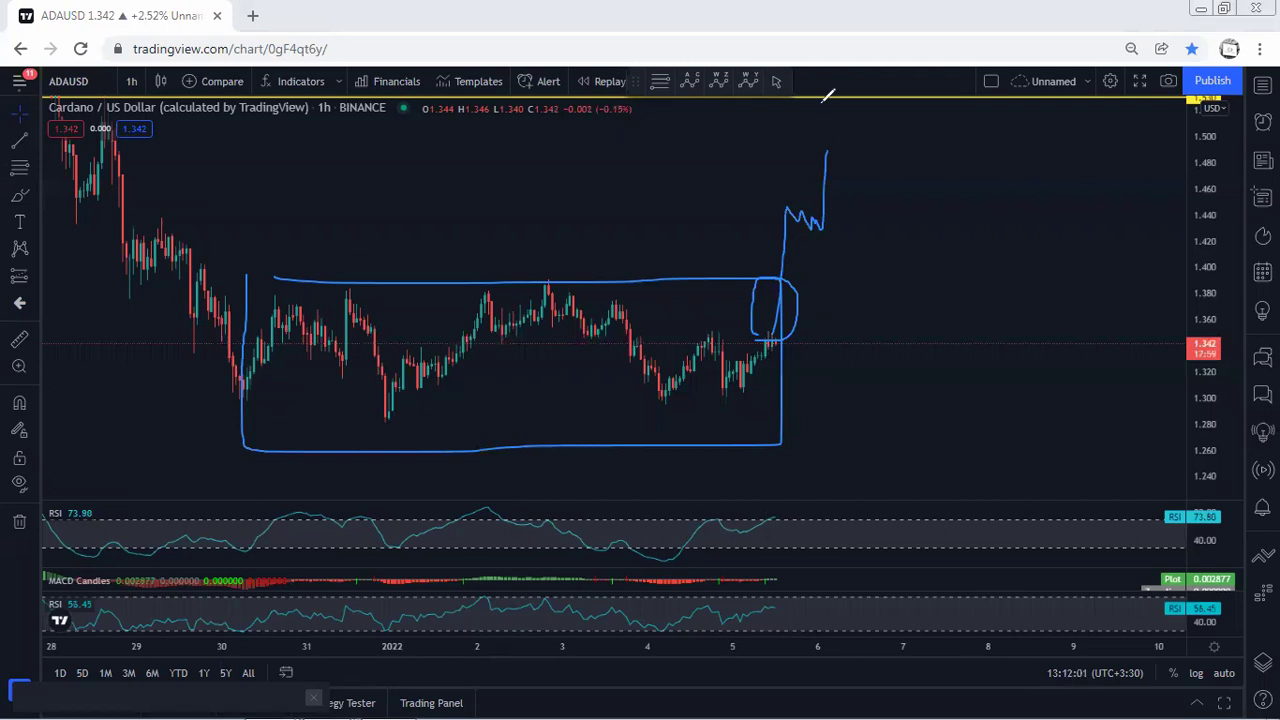
{"action": "key", "text": "Delete"}
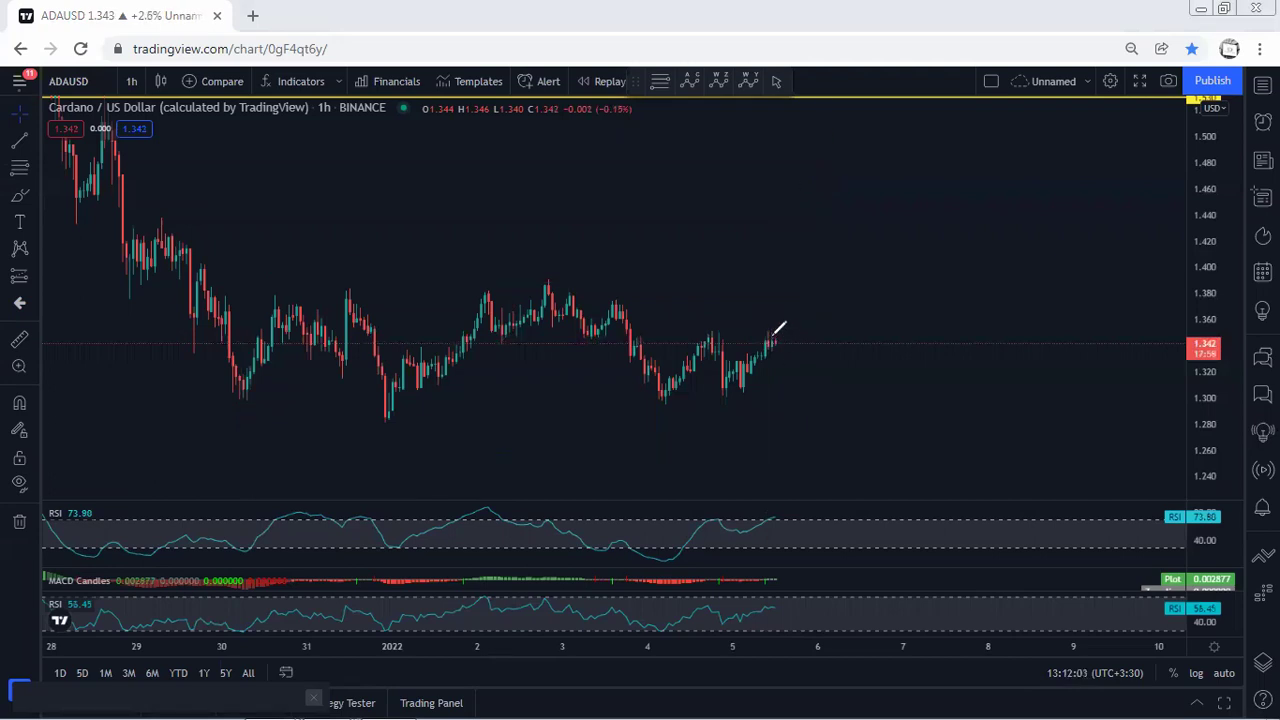
Sketch and clear alternative scenarios from the latest 1-hour candle: a rise, a small falling channel and a drop to about 1.28.
{"action": "mouse_move", "coordinate": [768, 346]}
{"action": "left_mouse_down"}
{"action": "mouse_move", "coordinate": [778, 352]}
{"action": "mouse_move", "coordinate": [818, 272]}
{"action": "left_mouse_up"}
{"action": "key", "text": "Delete"}
{"action": "mouse_move", "coordinate": [770, 327]}
{"action": "left_mouse_down"}
{"action": "mouse_move", "coordinate": [808, 342]}
{"action": "mouse_move", "coordinate": [801, 355]}
{"action": "left_mouse_up"}
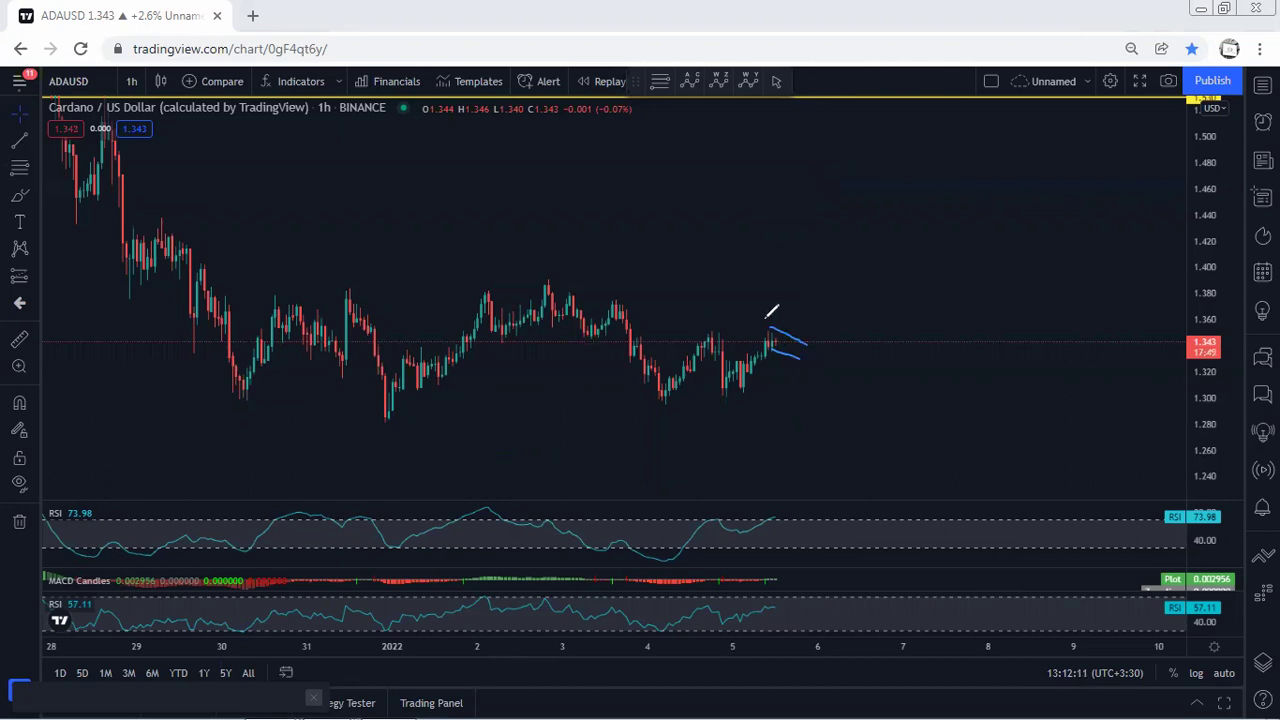
{"action": "left_click_drag", "start_coordinate": [756, 318], "coordinate": [823, 318]}
{"action": "key", "text": "Delete"}
{"action": "mouse_move", "coordinate": [776, 335]}
{"action": "left_mouse_down"}
{"action": "mouse_move", "coordinate": [820, 420]}
{"action": "mouse_move", "coordinate": [795, 413]}
{"action": "left_mouse_up"}
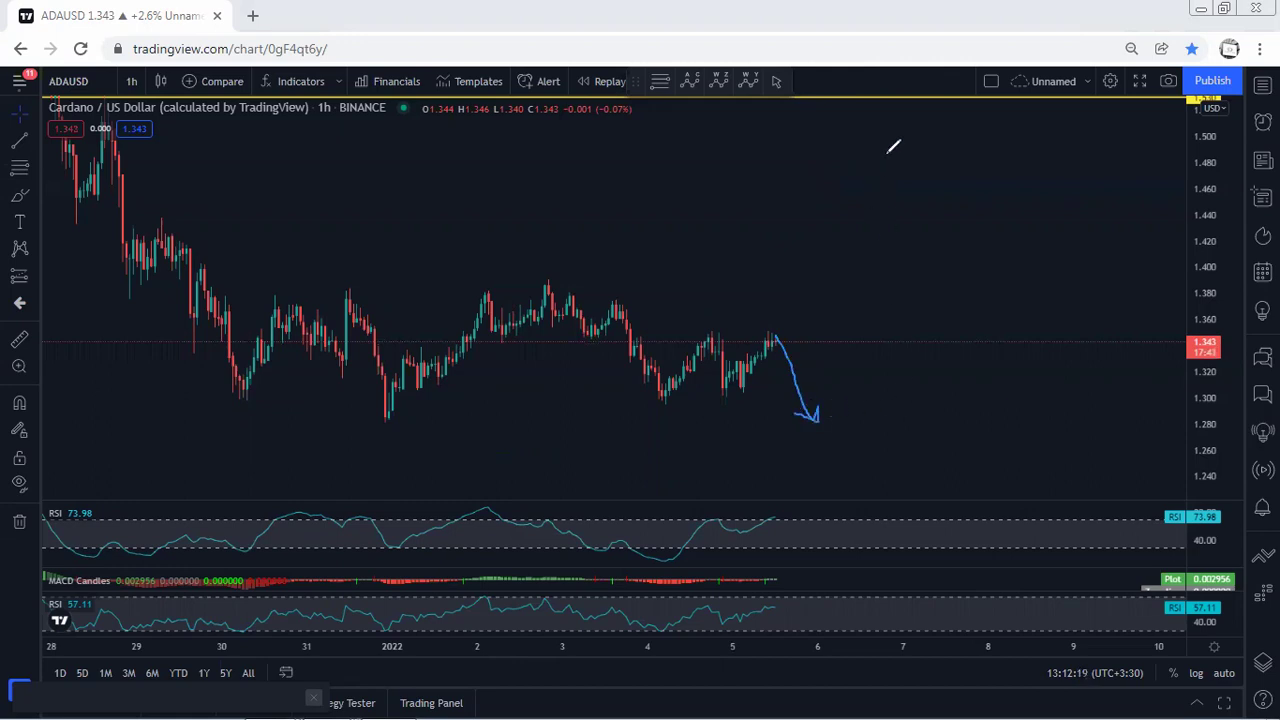
{"action": "key", "text": "Delete"}
Return the chart to the 4-hour interval and reset the price scale to automatic fitting.
{"action": "left_click", "coordinate": [131, 81]}
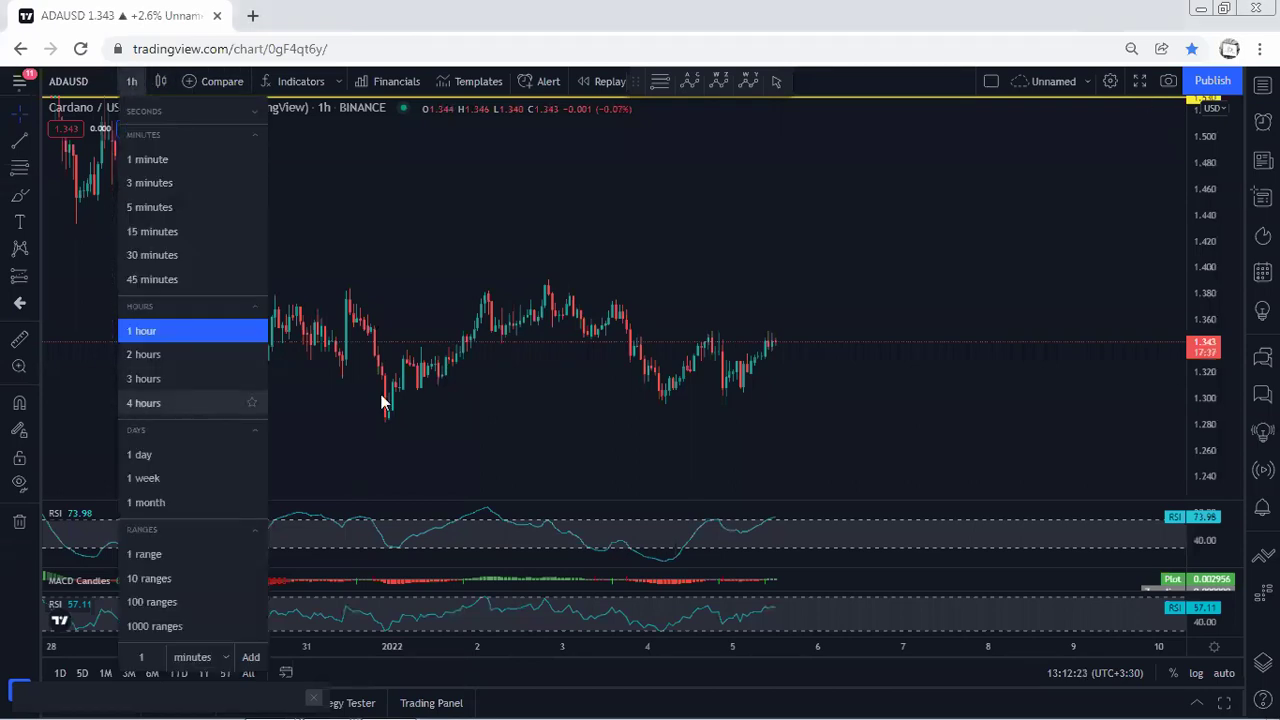
{"action": "left_click", "coordinate": [160, 403]}
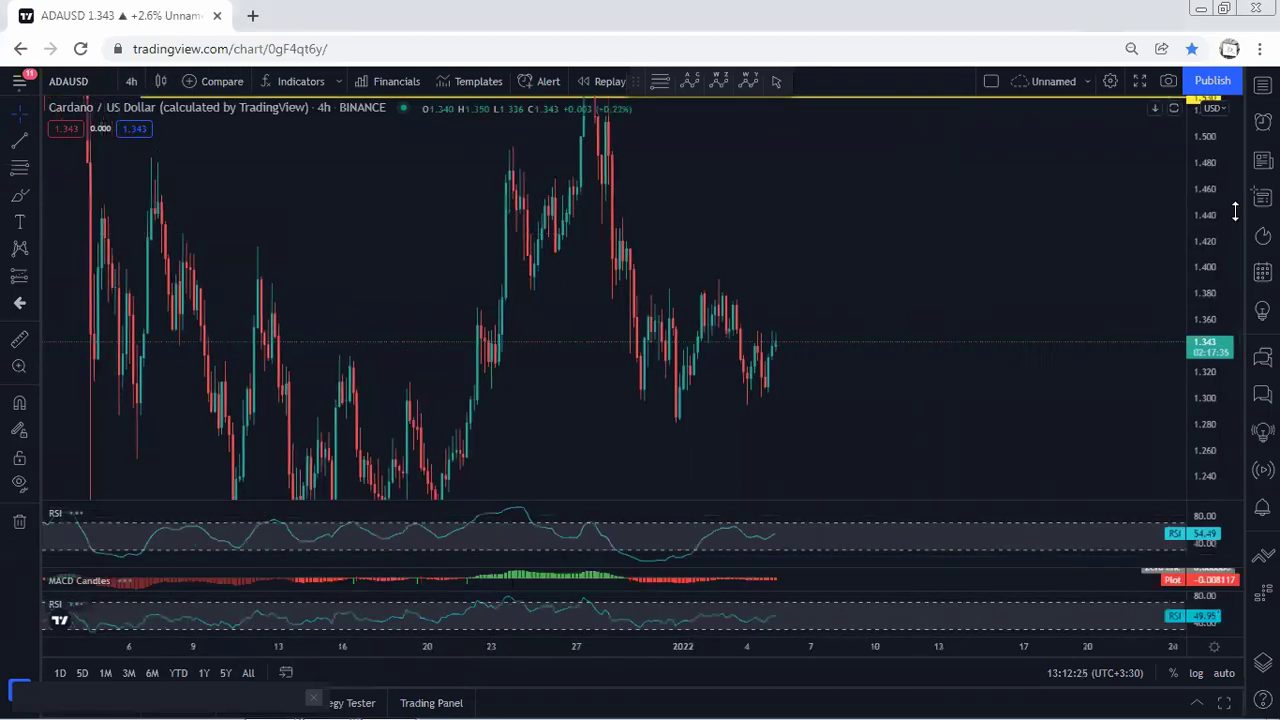
{"action": "double_click", "coordinate": [1235, 211]}
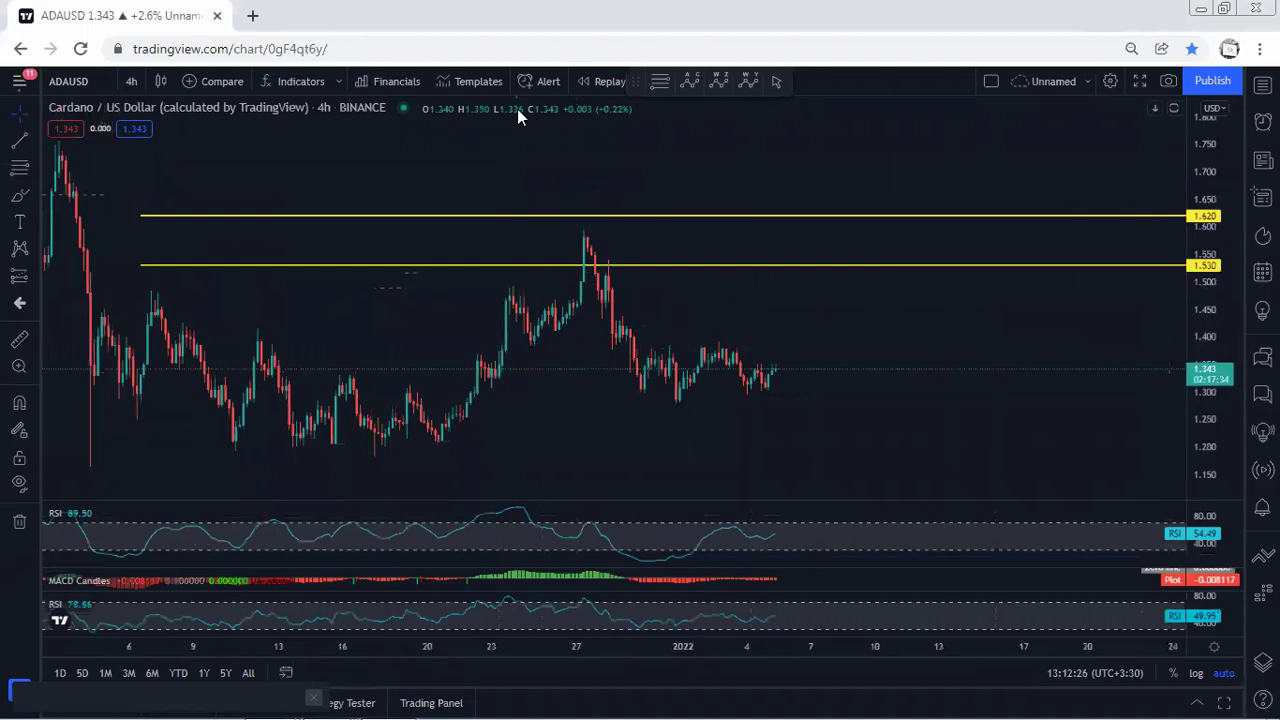
Circle the sideways range around the start of January, point a stroke at it from above, and clear the markup.
{"action": "mouse_move", "coordinate": [632, 378]}
{"action": "left_mouse_down"}
{"action": "mouse_move", "coordinate": [766, 389]}
{"action": "mouse_move", "coordinate": [777, 346]}
{"action": "mouse_move", "coordinate": [664, 342]}
{"action": "mouse_move", "coordinate": [630, 376]}
{"action": "left_mouse_up"}
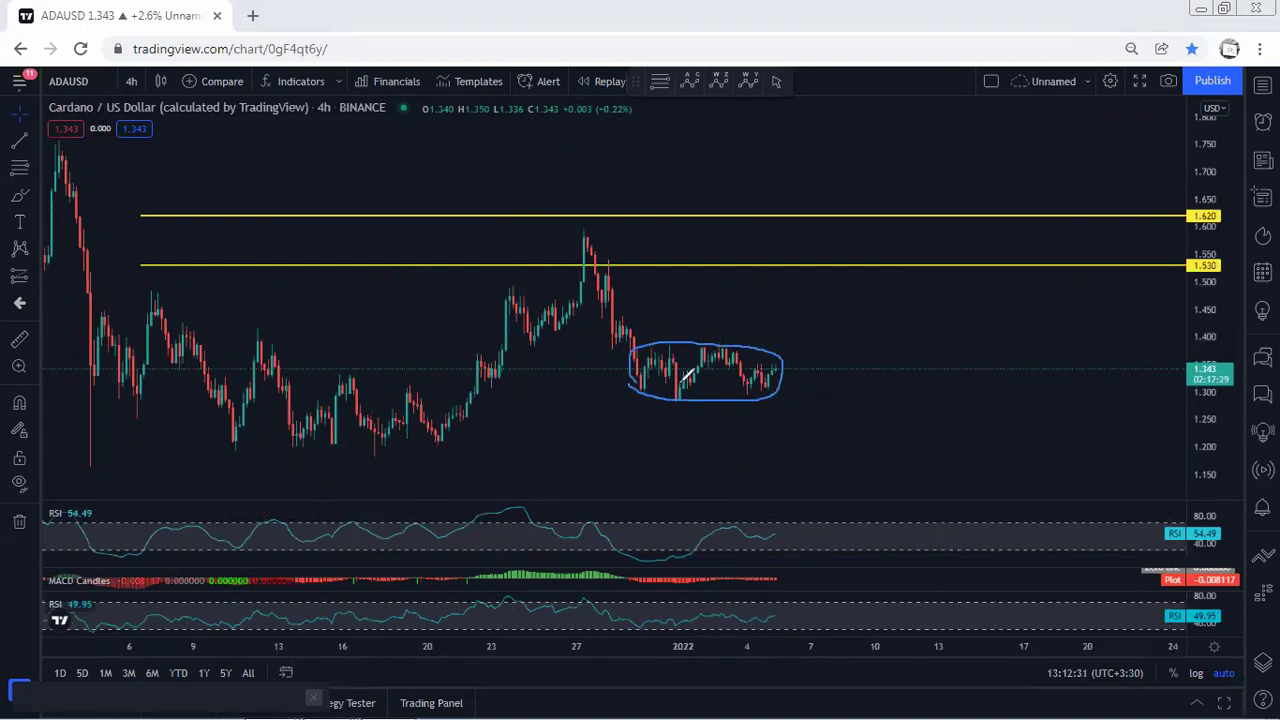
{"action": "left_click_drag", "start_coordinate": [673, 268], "coordinate": [695, 342]}
{"action": "key", "text": "Escape"}
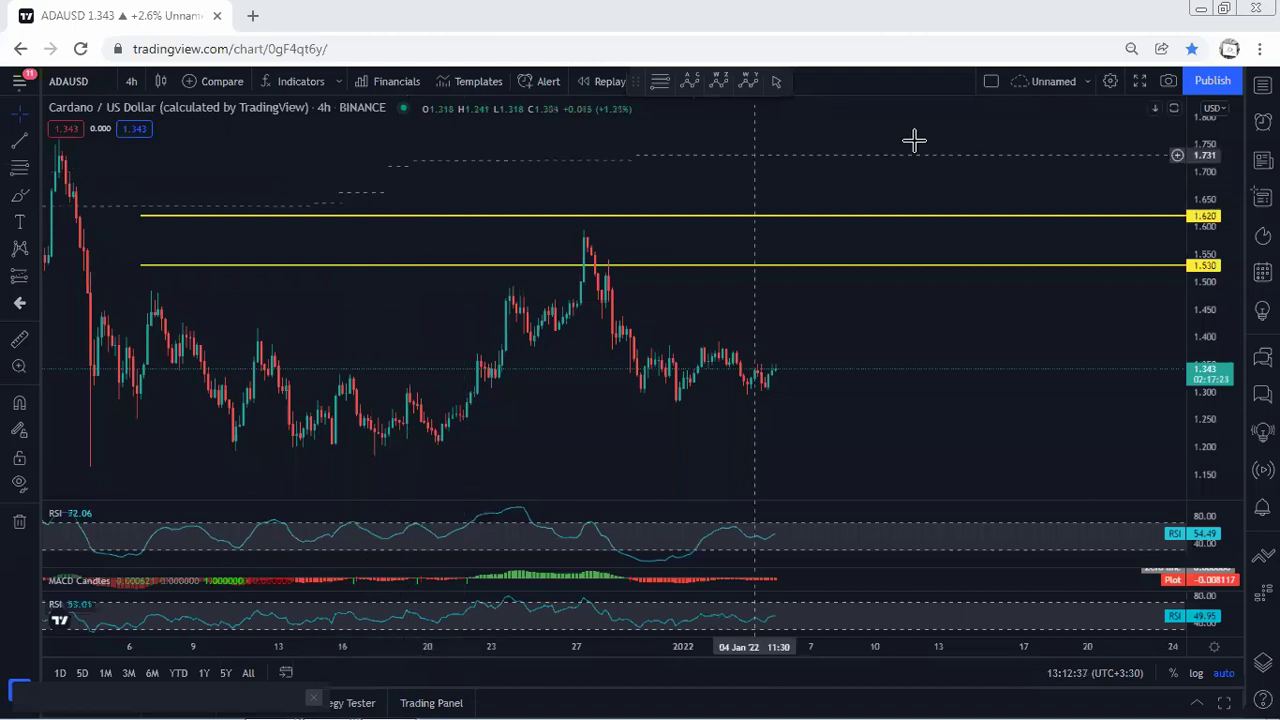